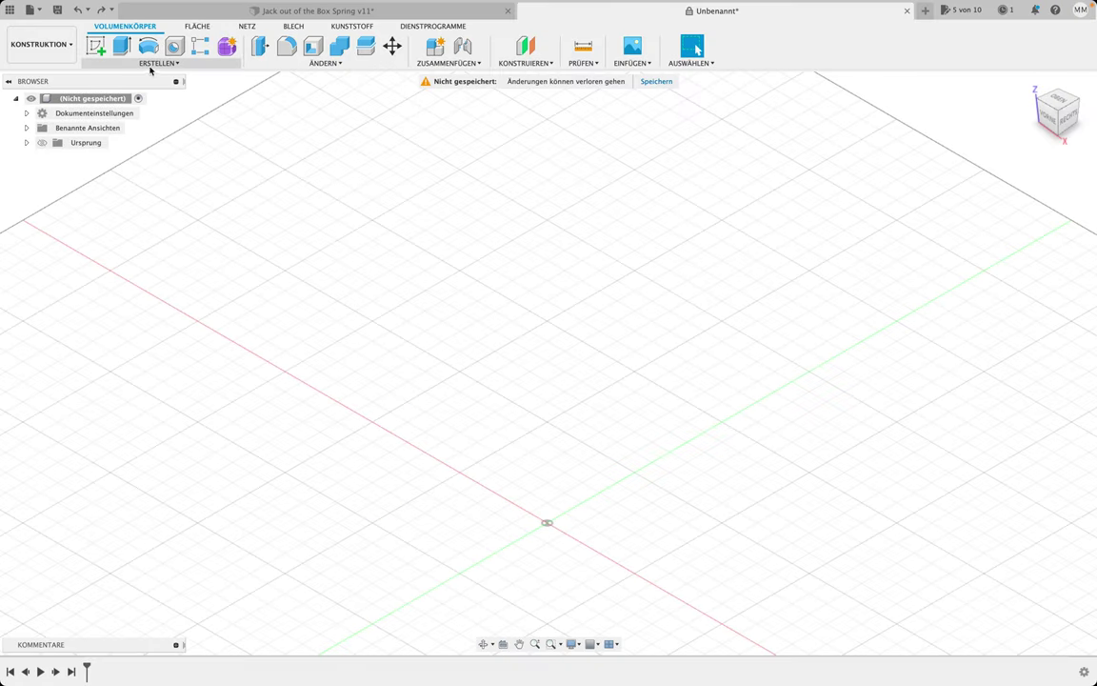
Create a 65 mm diameter cylinder on the XY plane, centred at the origin, as the base disc
click(151, 63)
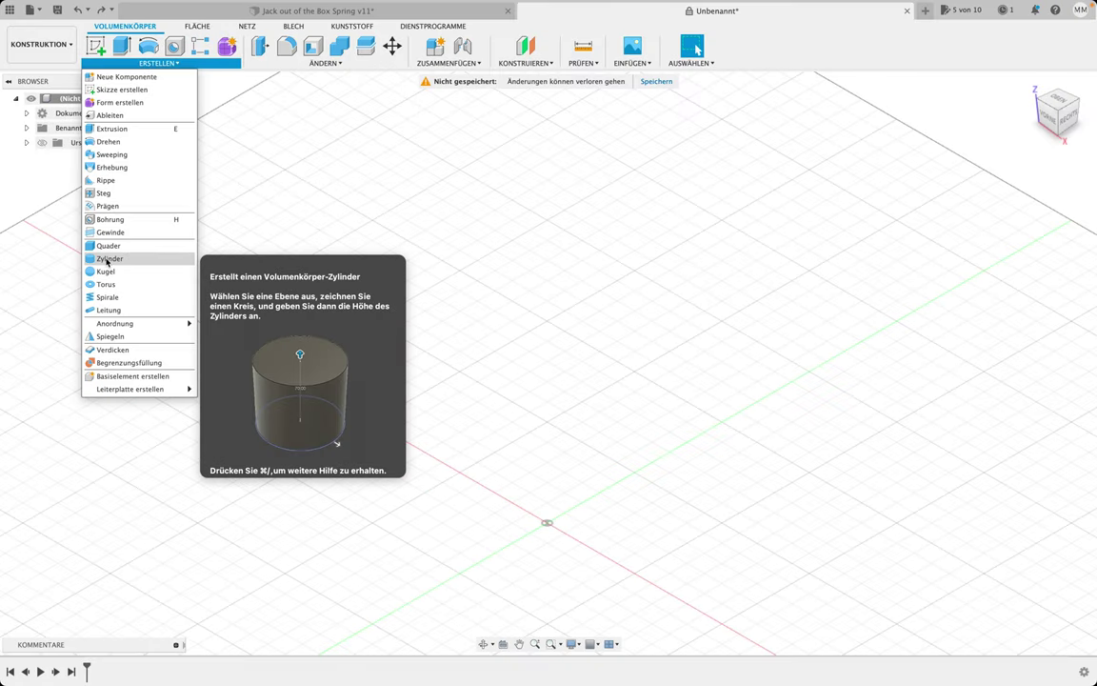
click(107, 259)
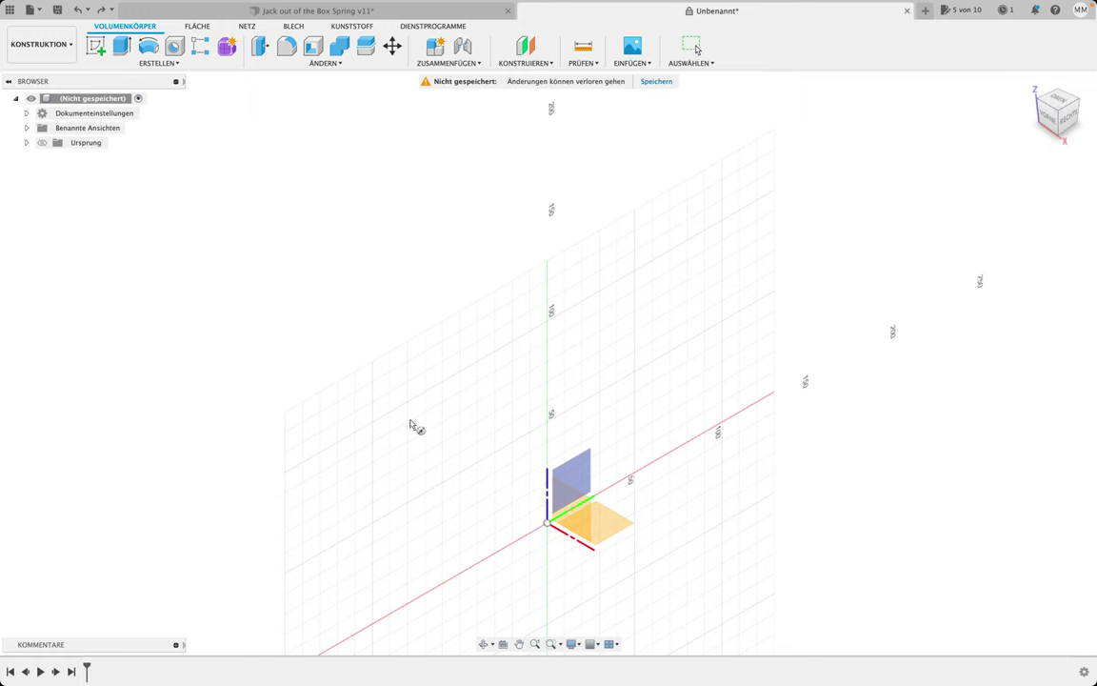
click(606, 523)
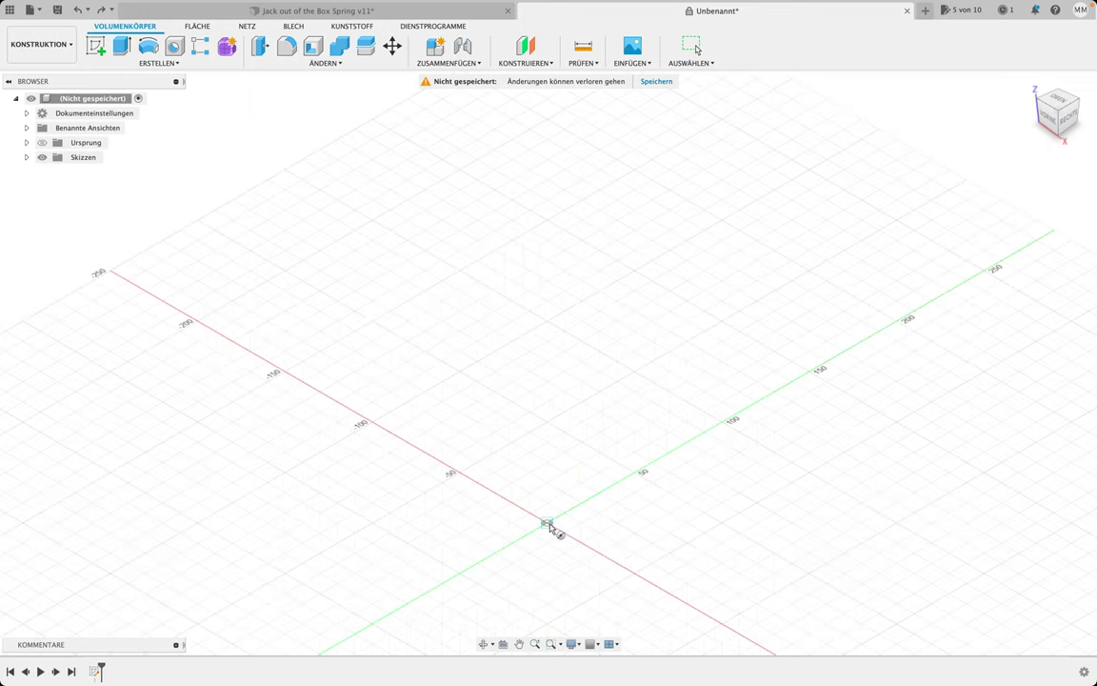
click(547, 524)
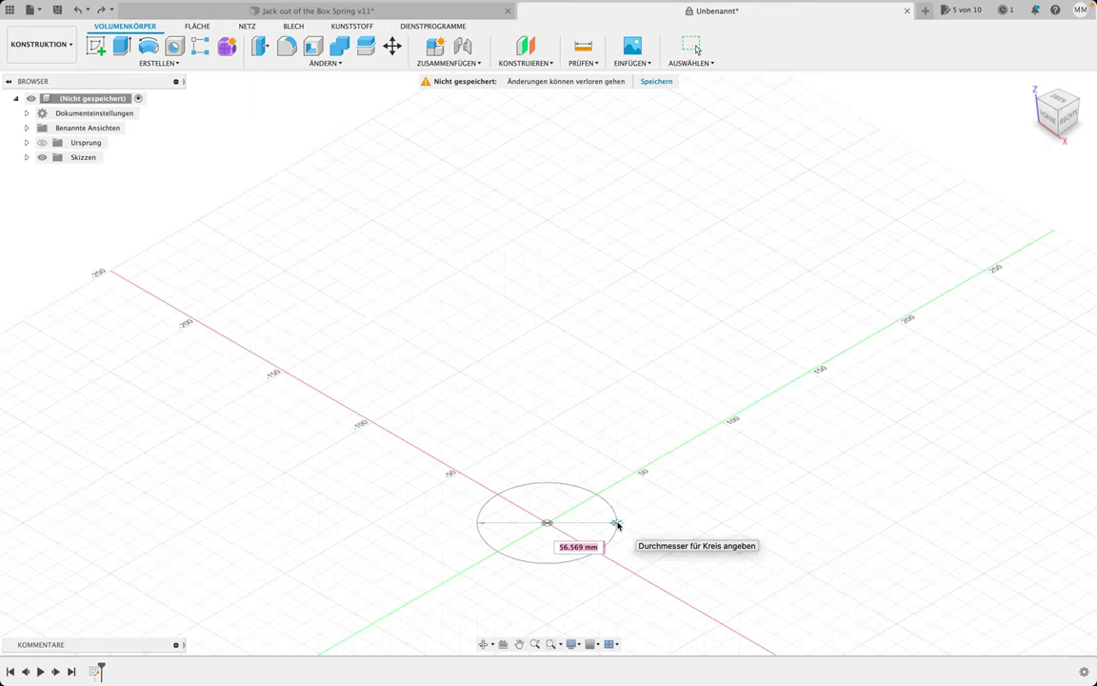
text(65)
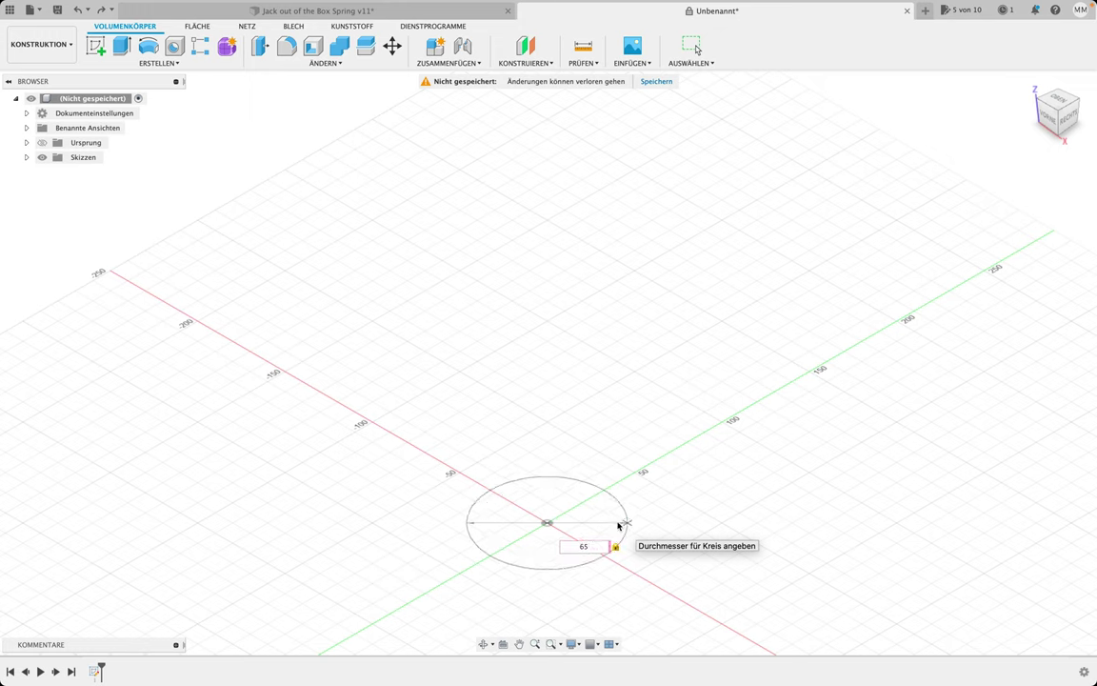
key(Return)
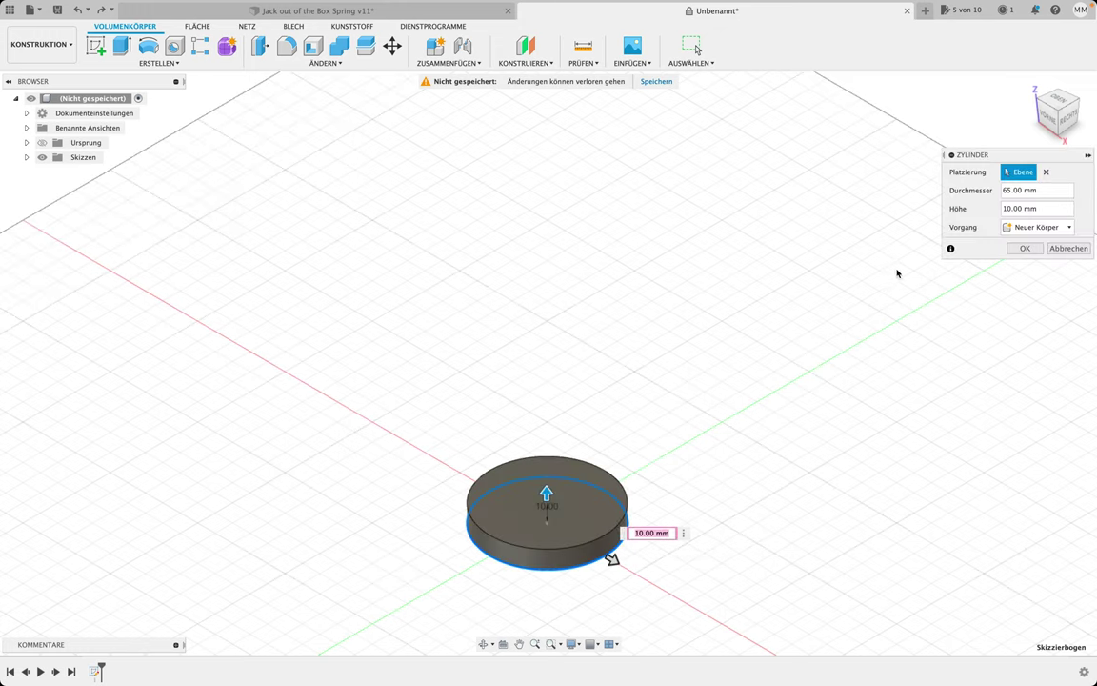
key(Return)
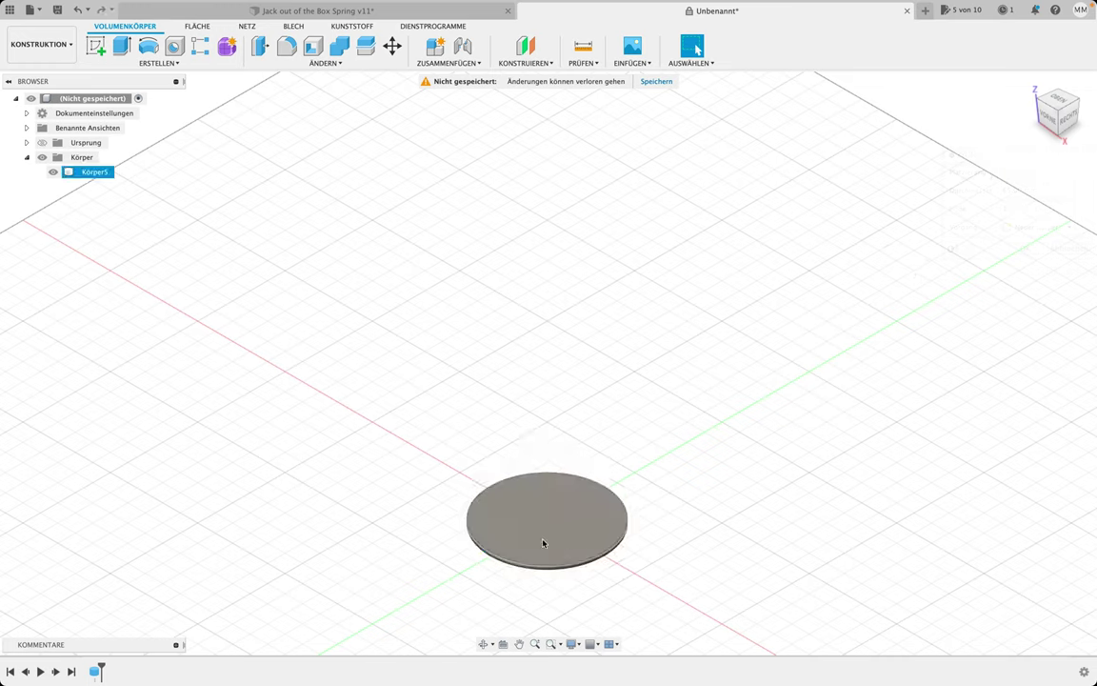
Start a 50 mm diameter helix at the disc centre on the ground plane as a new body
click(127, 63)
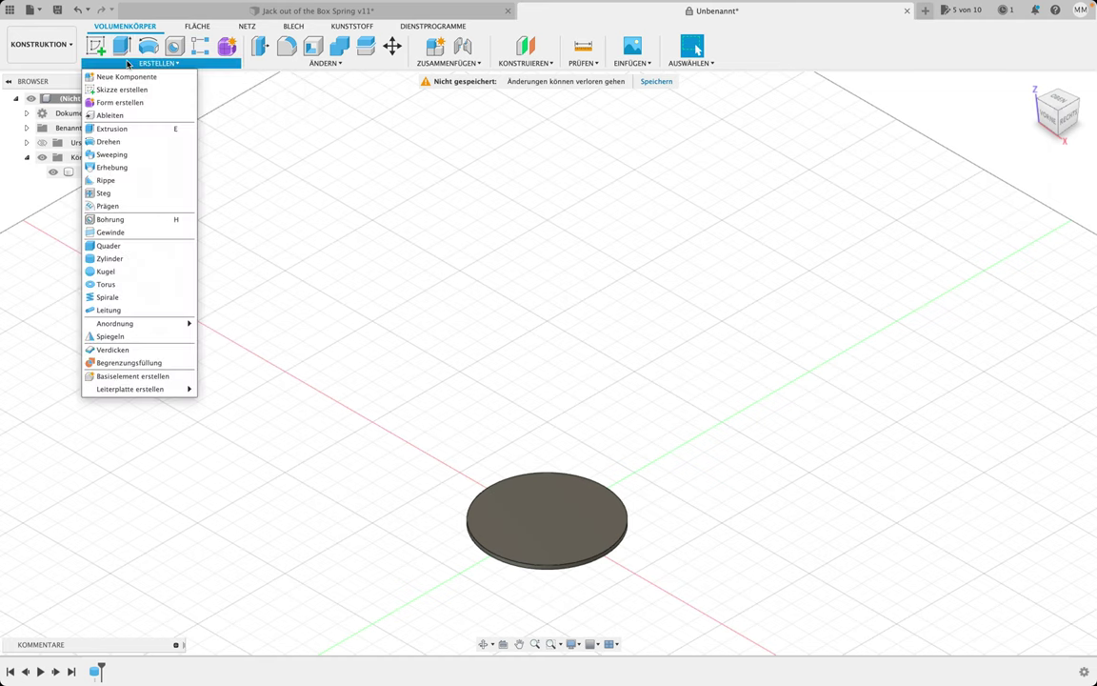
click(115, 298)
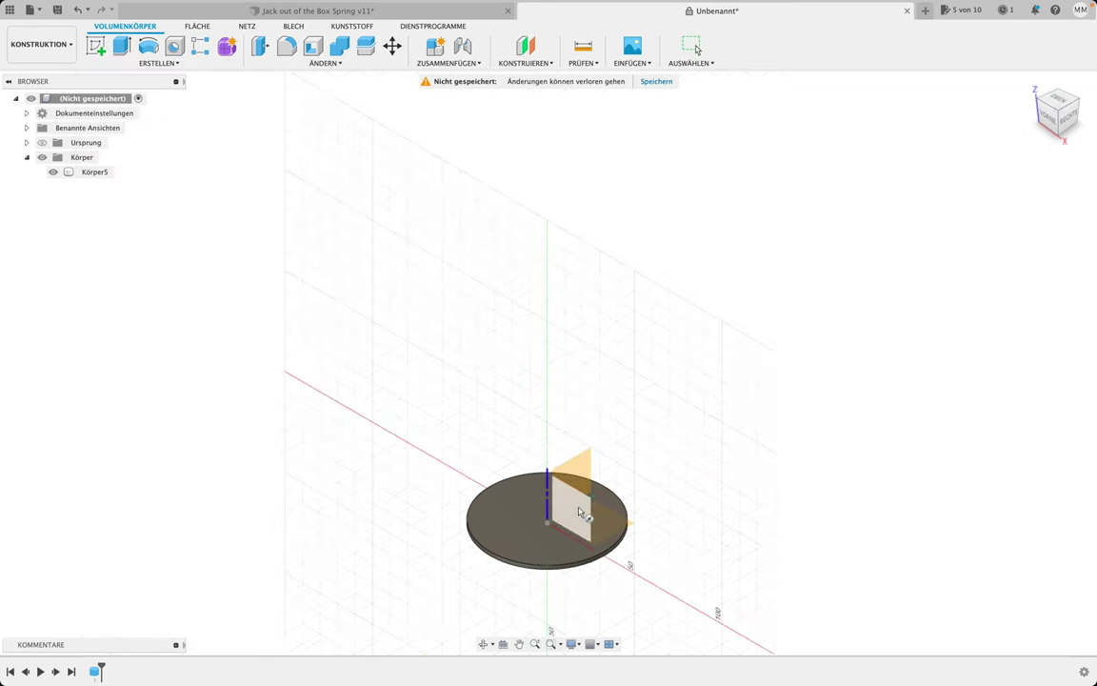
click(614, 530)
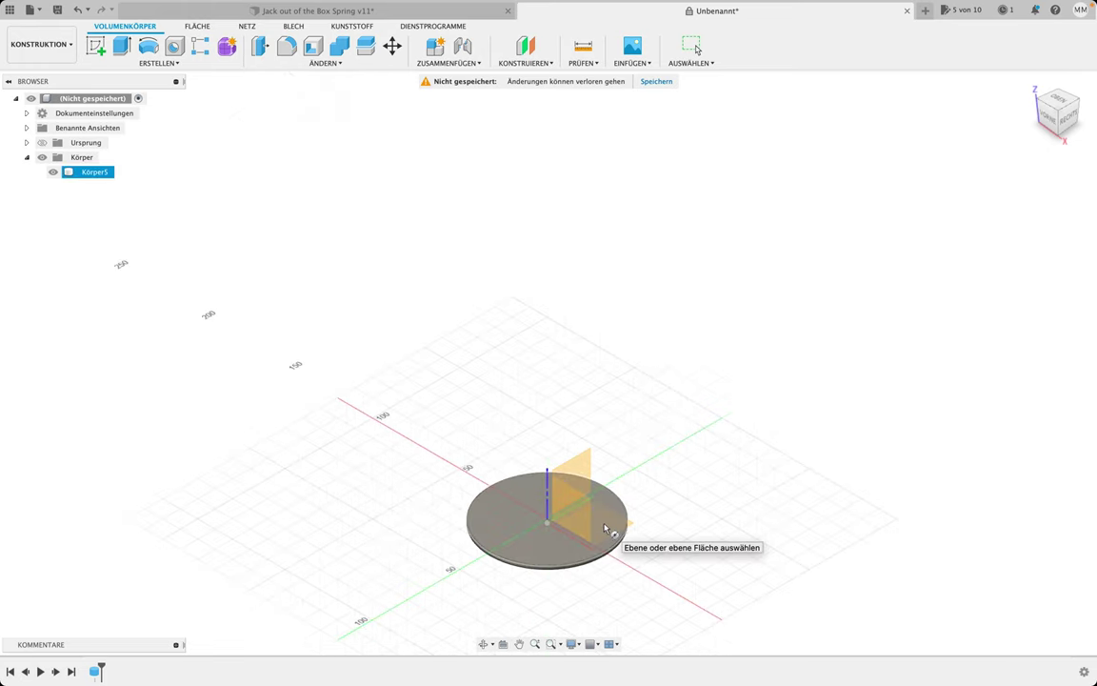
click(602, 526)
click(546, 518)
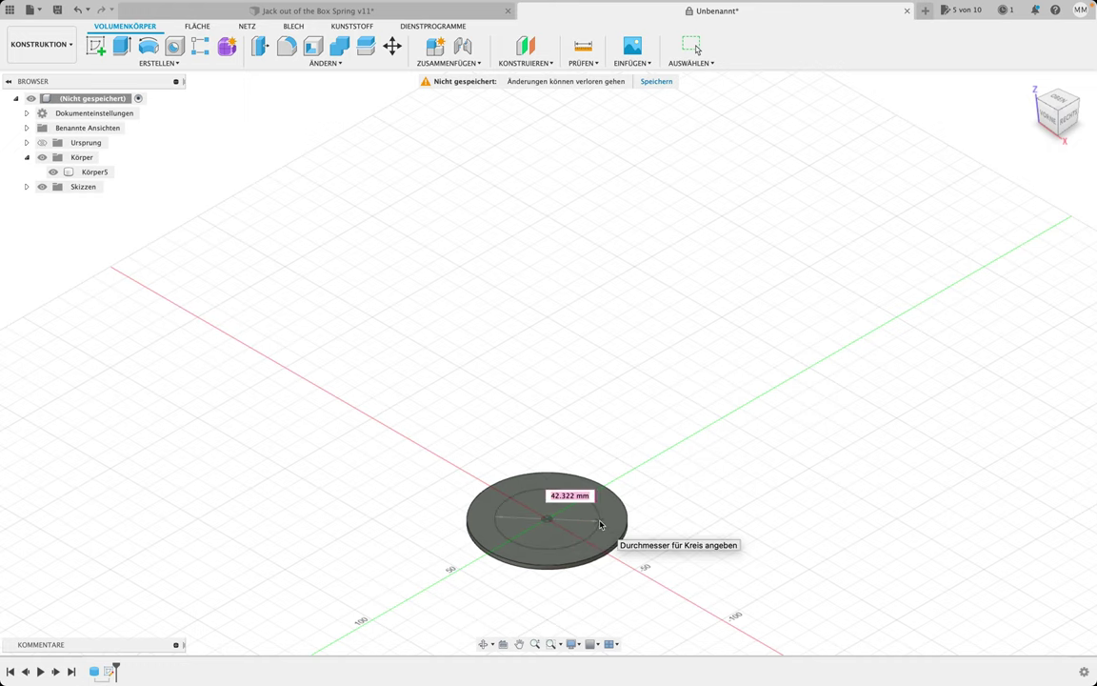
text(50)
key(Return)
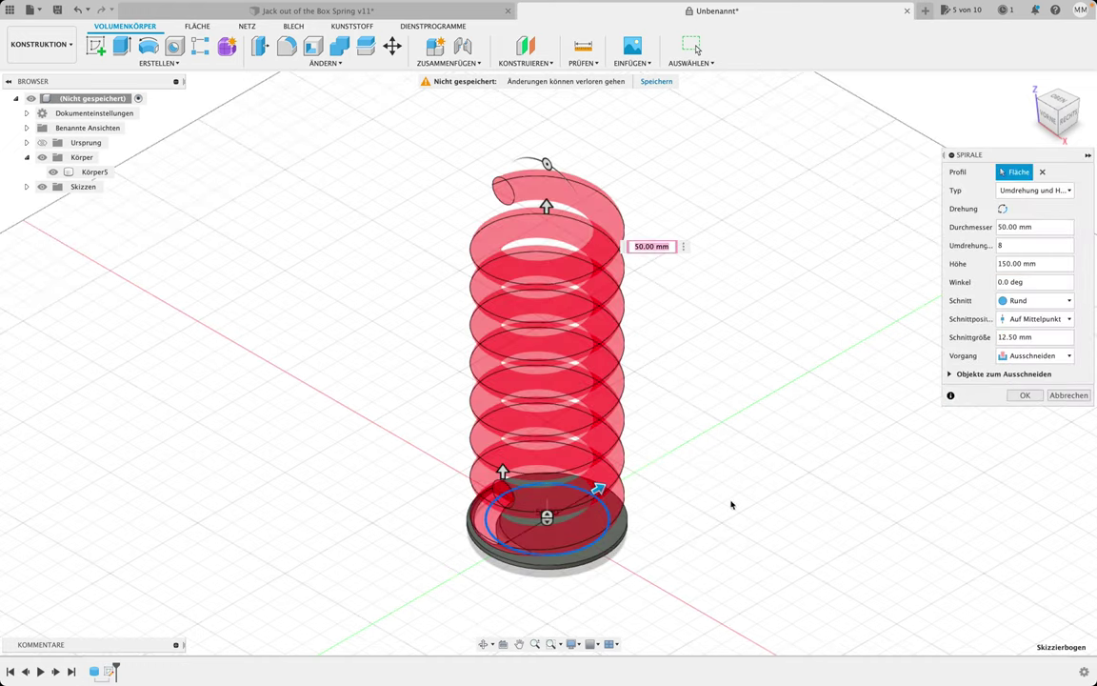
click(1035, 356)
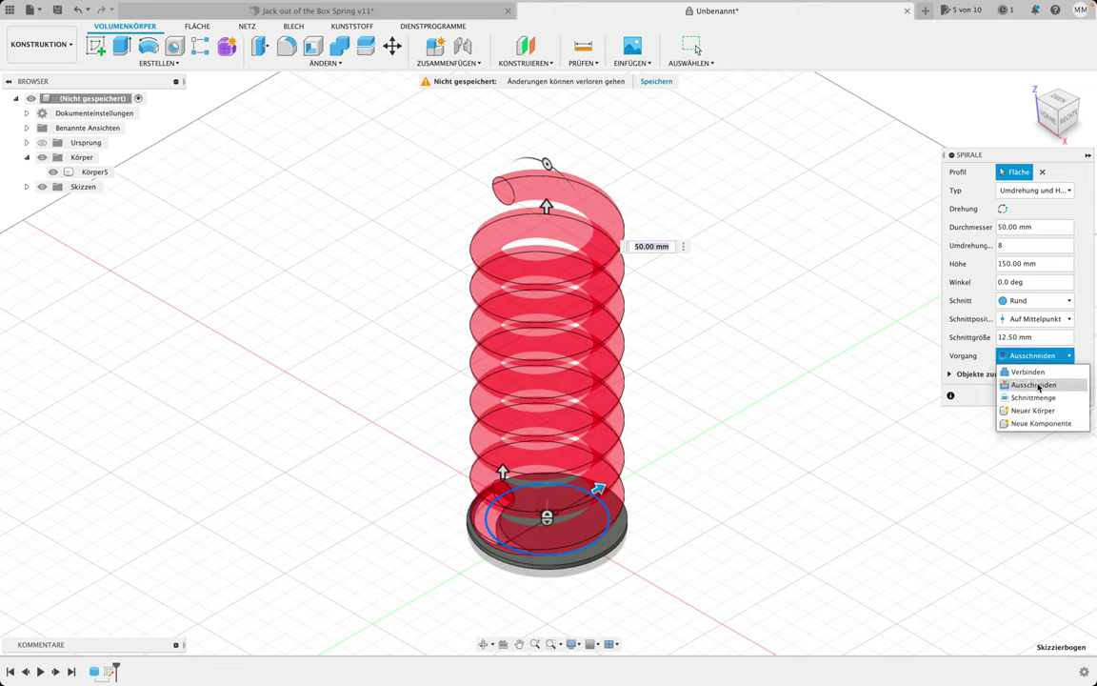
click(1032, 410)
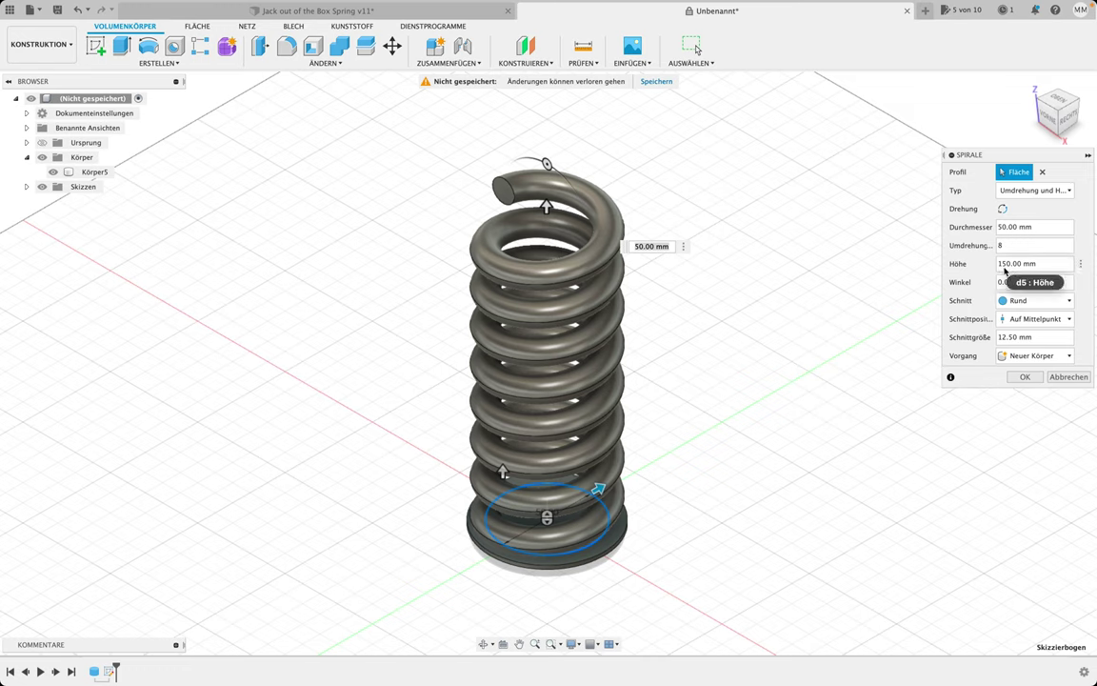
Set the helix to 230 mm height, -2 degree angle and 5 mm section size, then confirm
click(994, 264)
text(230)
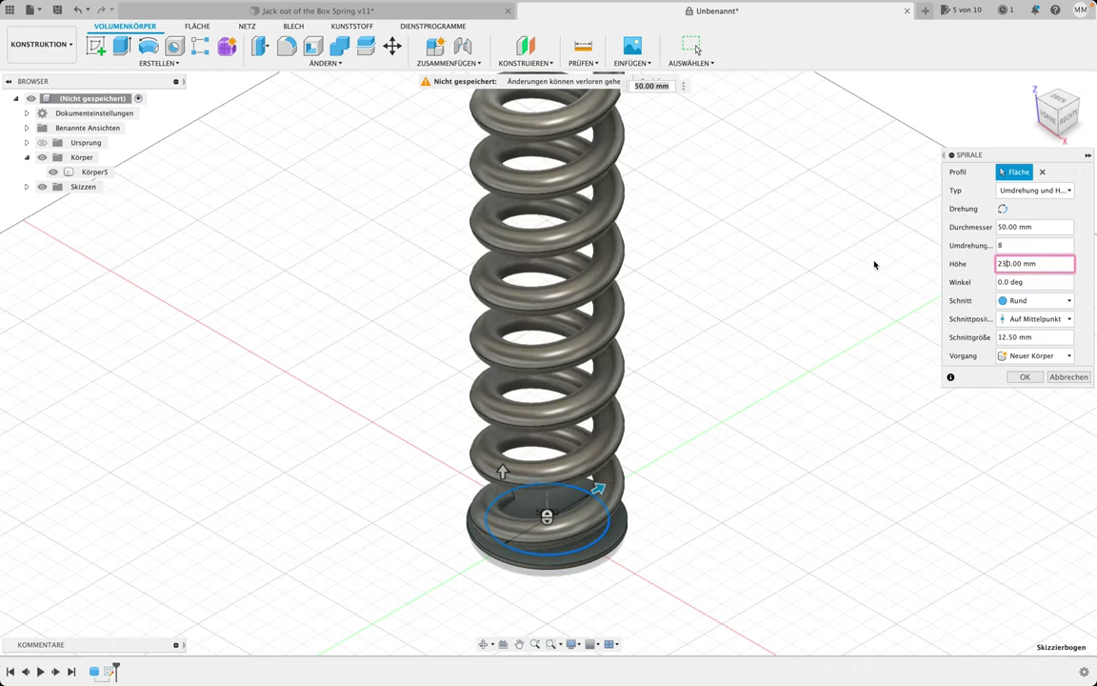
scroll(779, 210, down, 3)
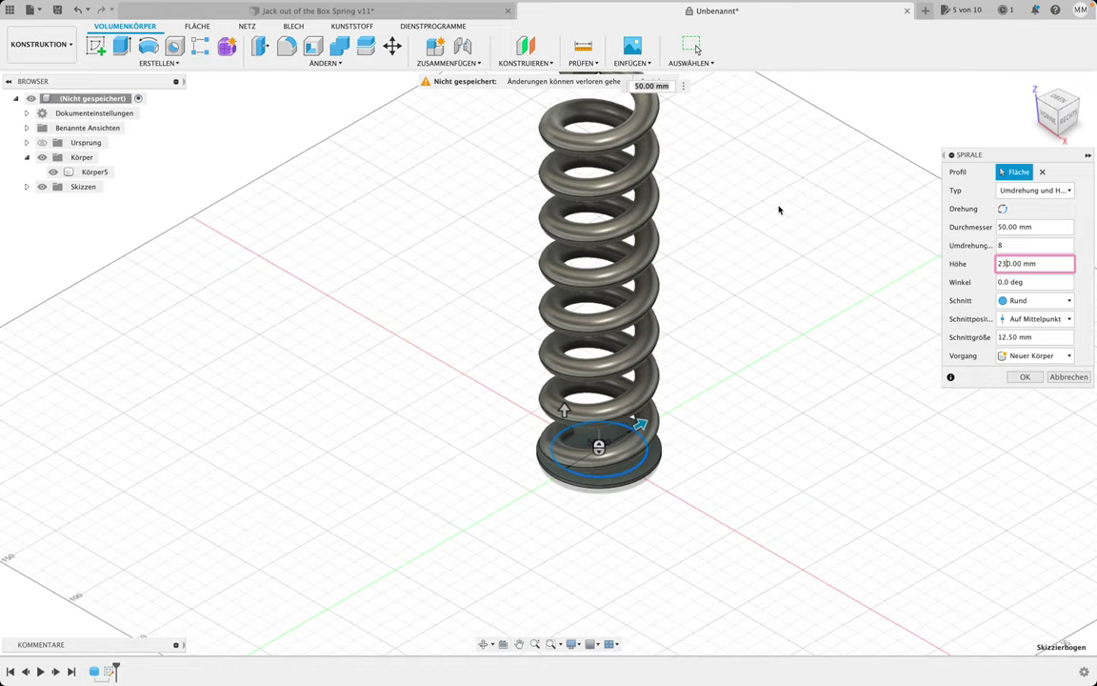
scroll(771, 209, up, 2)
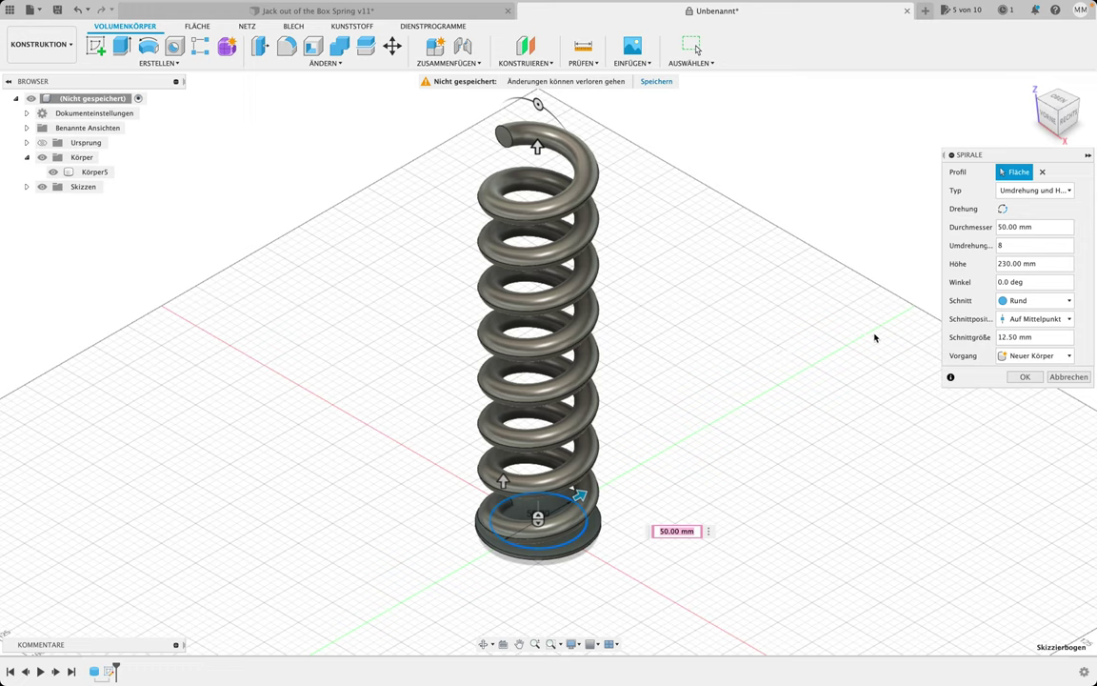
click(1001, 281)
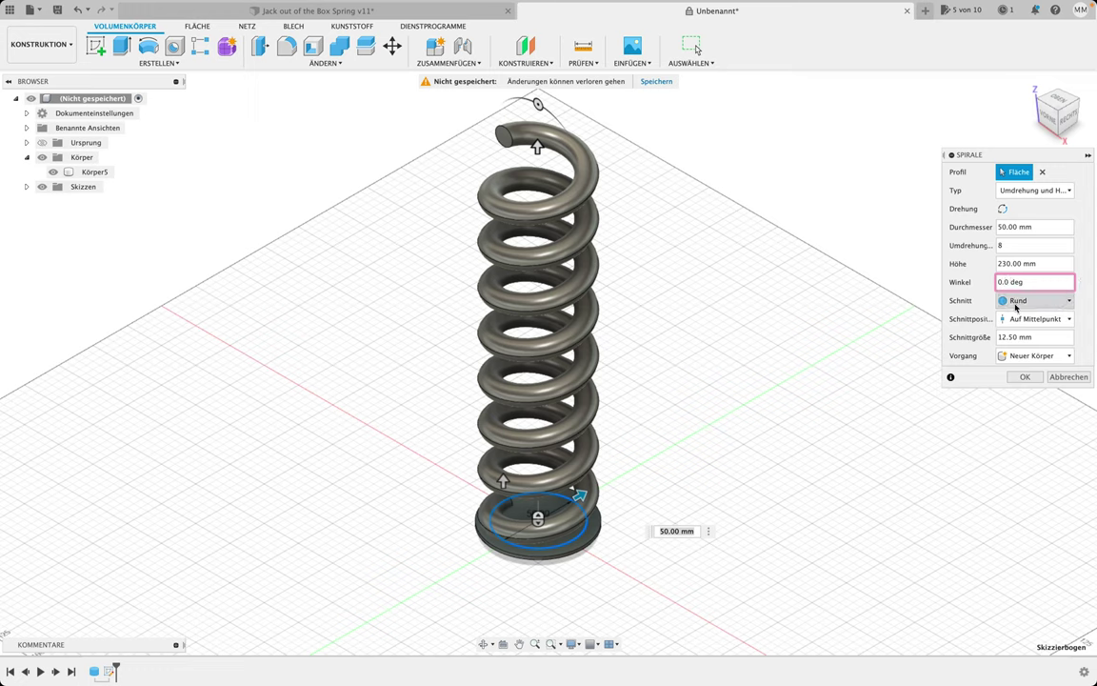
text(-2.)
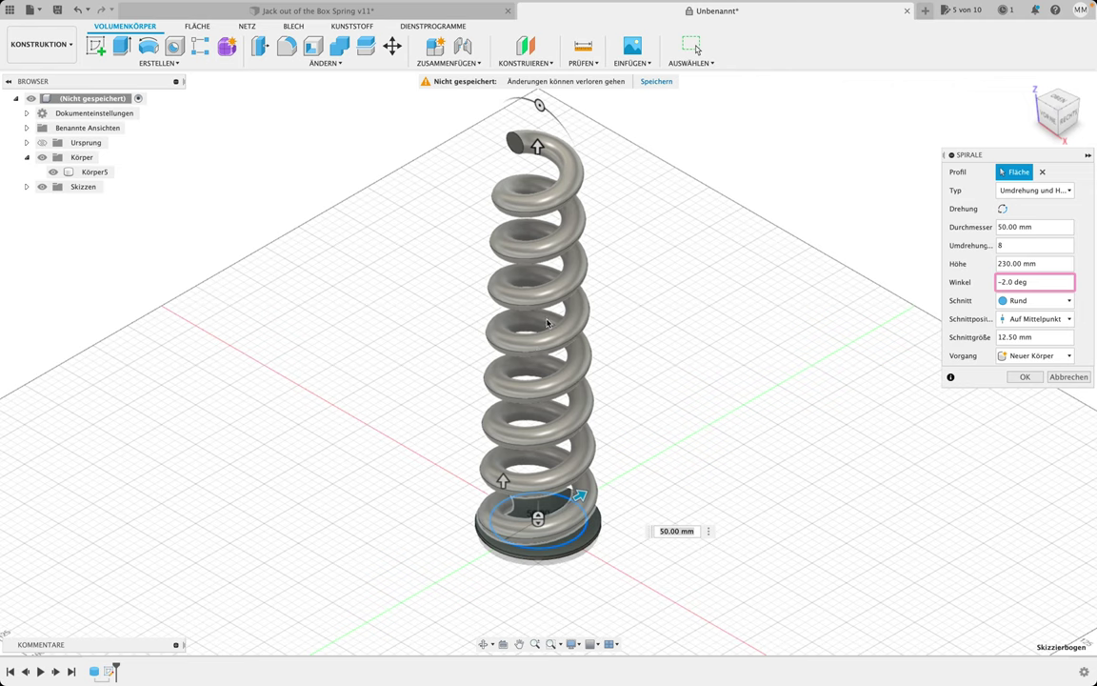
click(1012, 337)
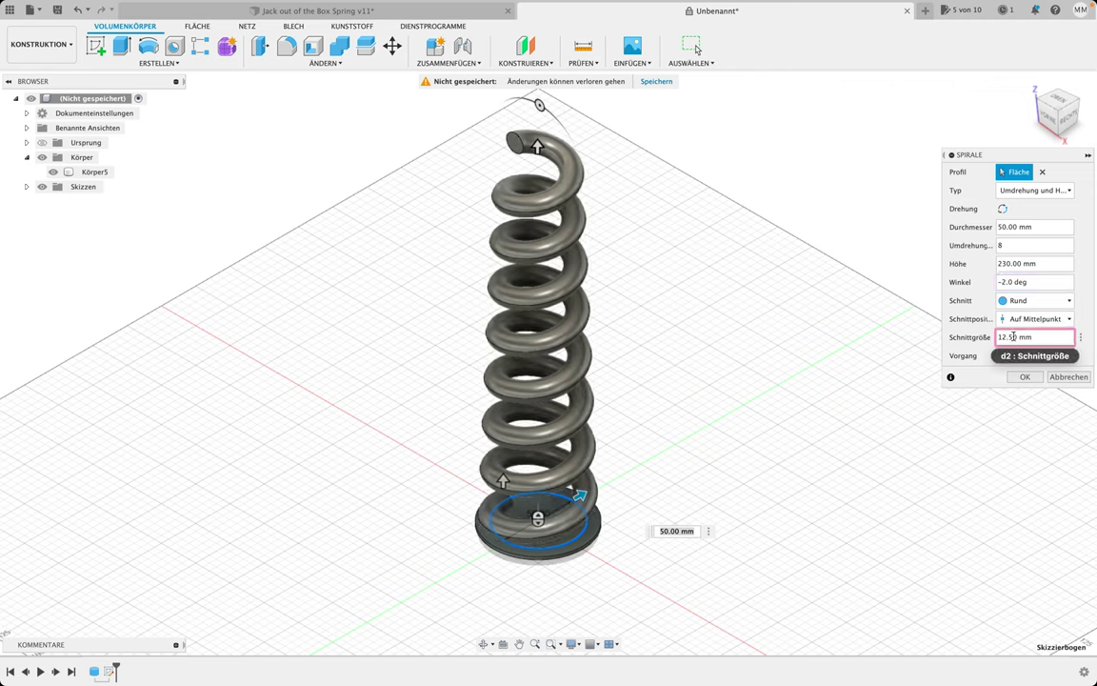
double_click(1012, 337)
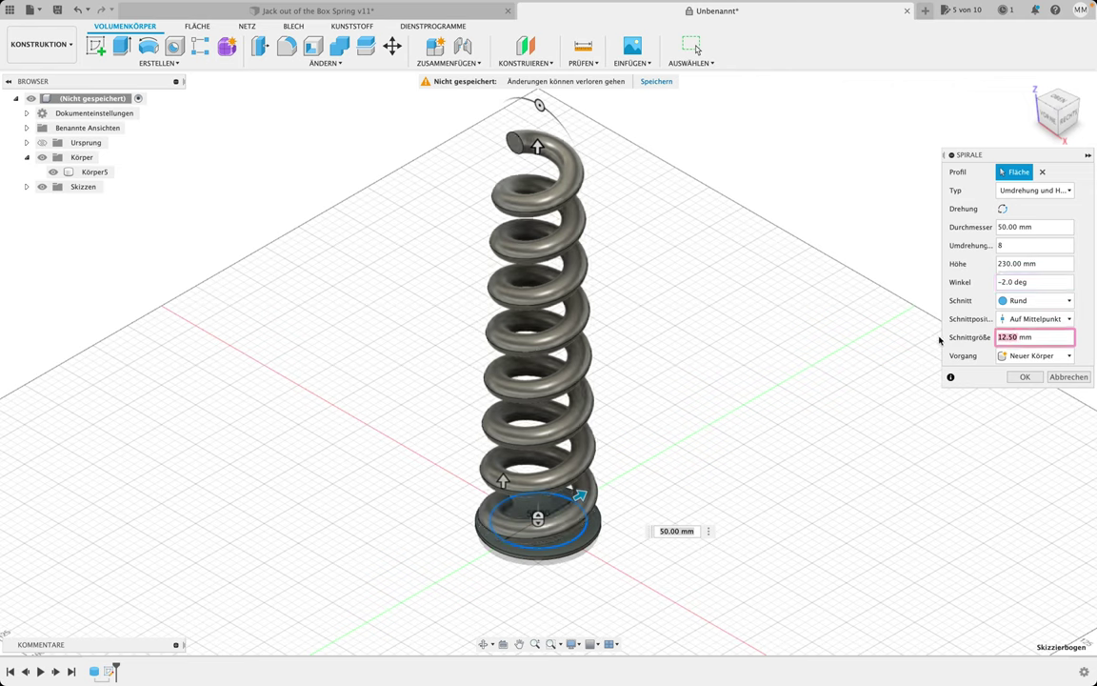
text(5)
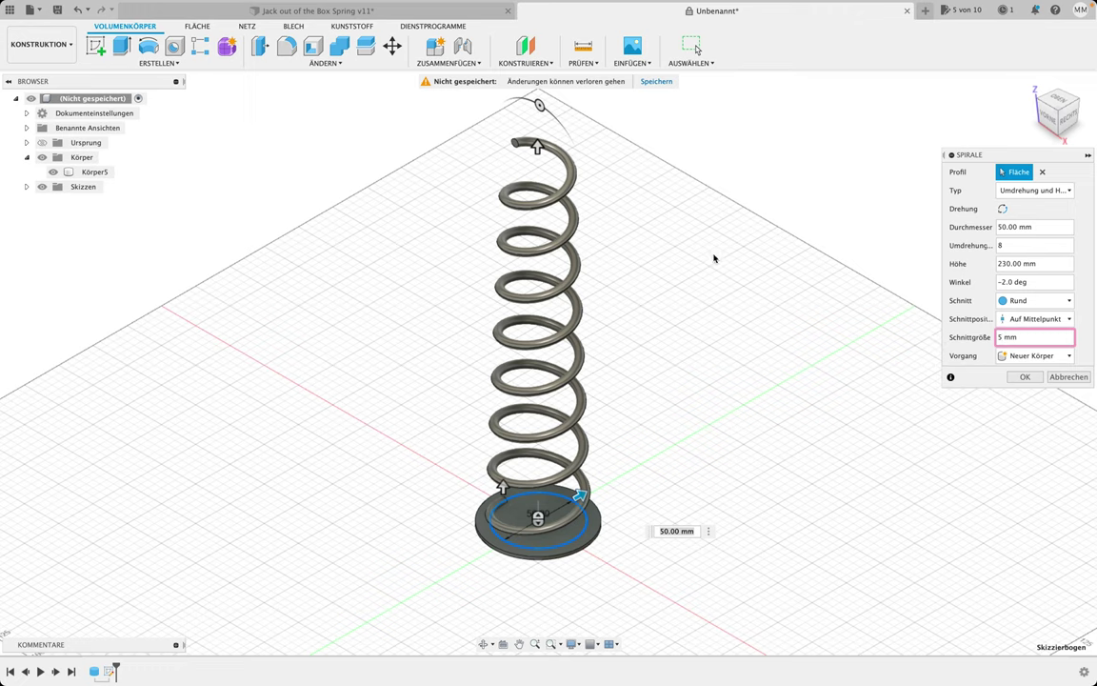
click(1025, 378)
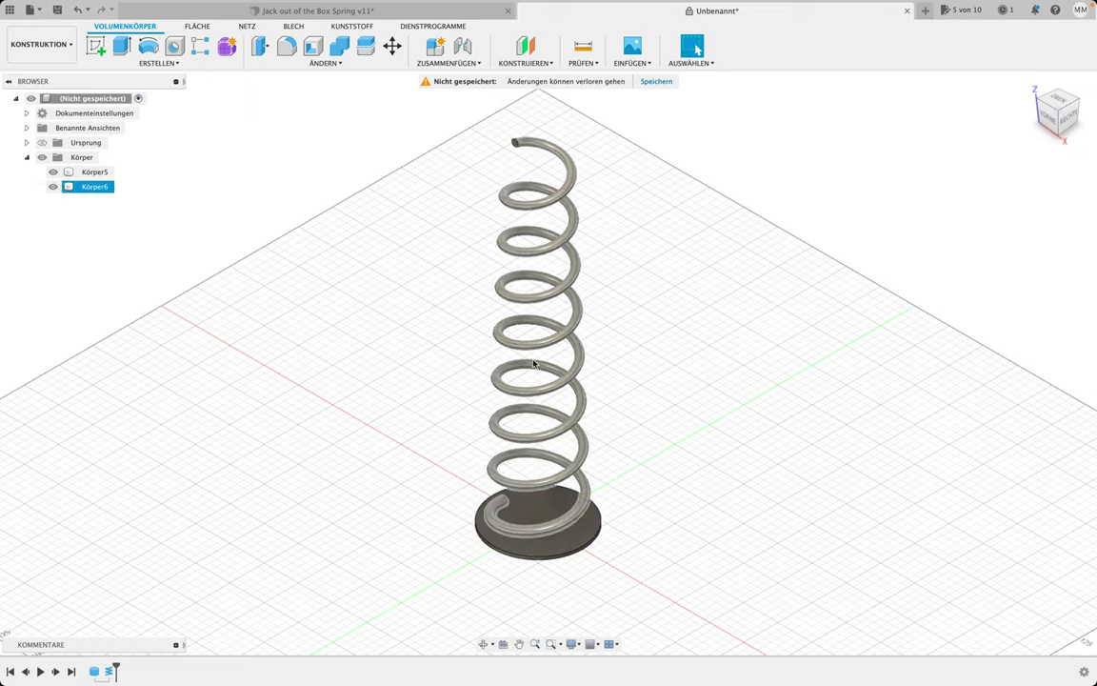
Start a new 50 mm diameter cylinder centred on the base disc
click(410, 322)
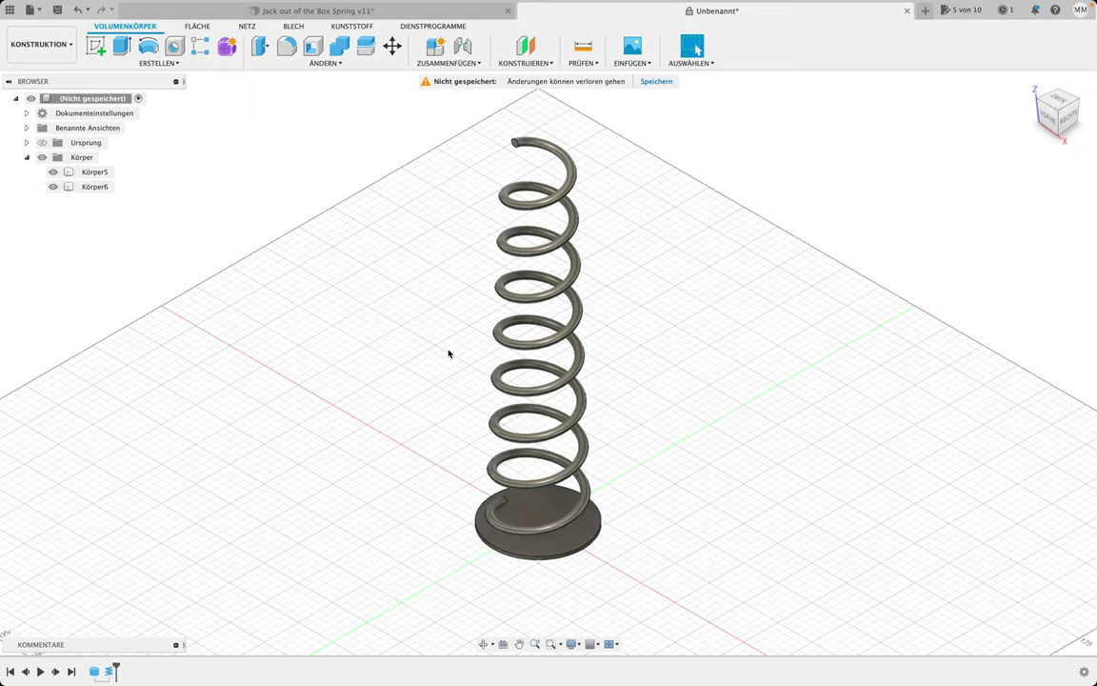
click(169, 64)
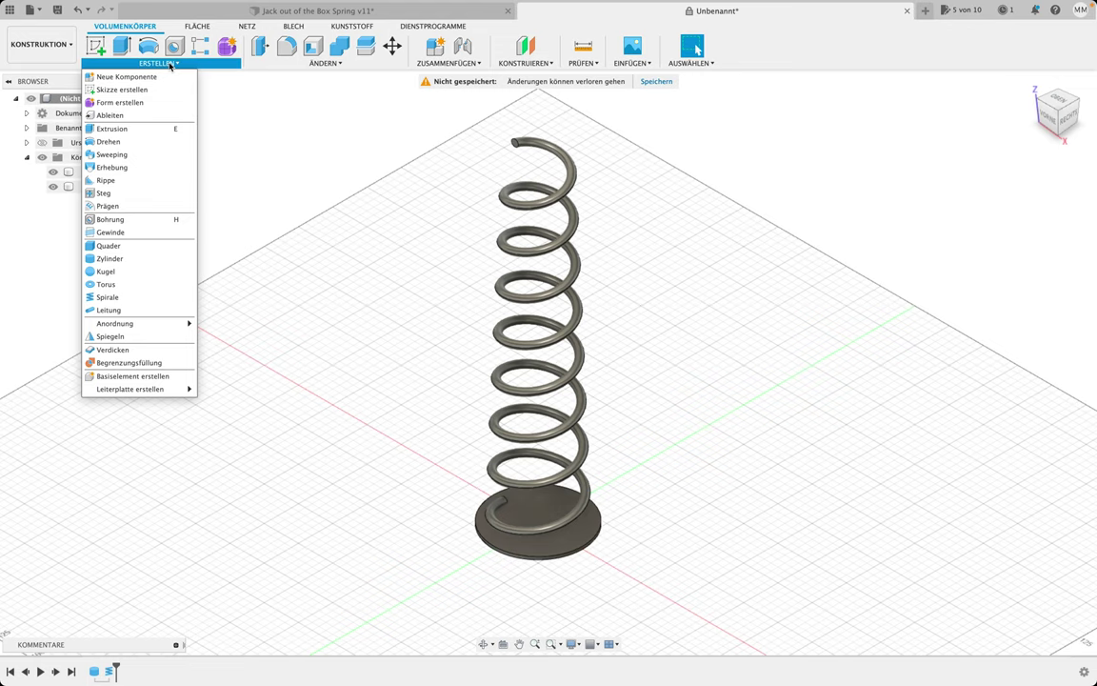
click(110, 258)
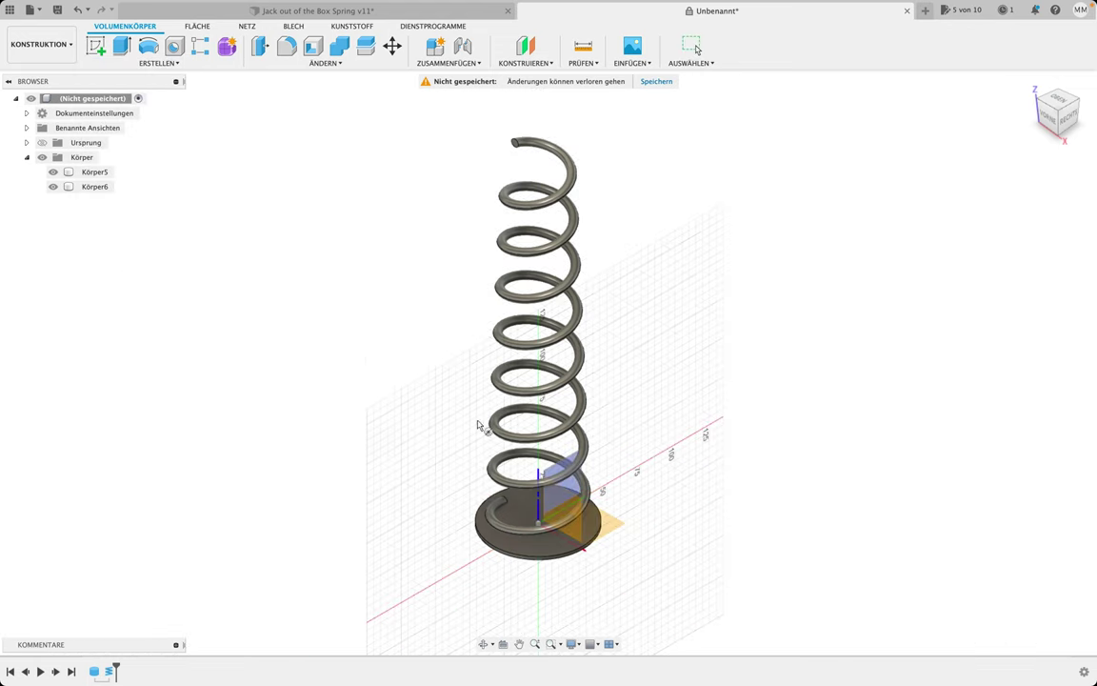
click(598, 522)
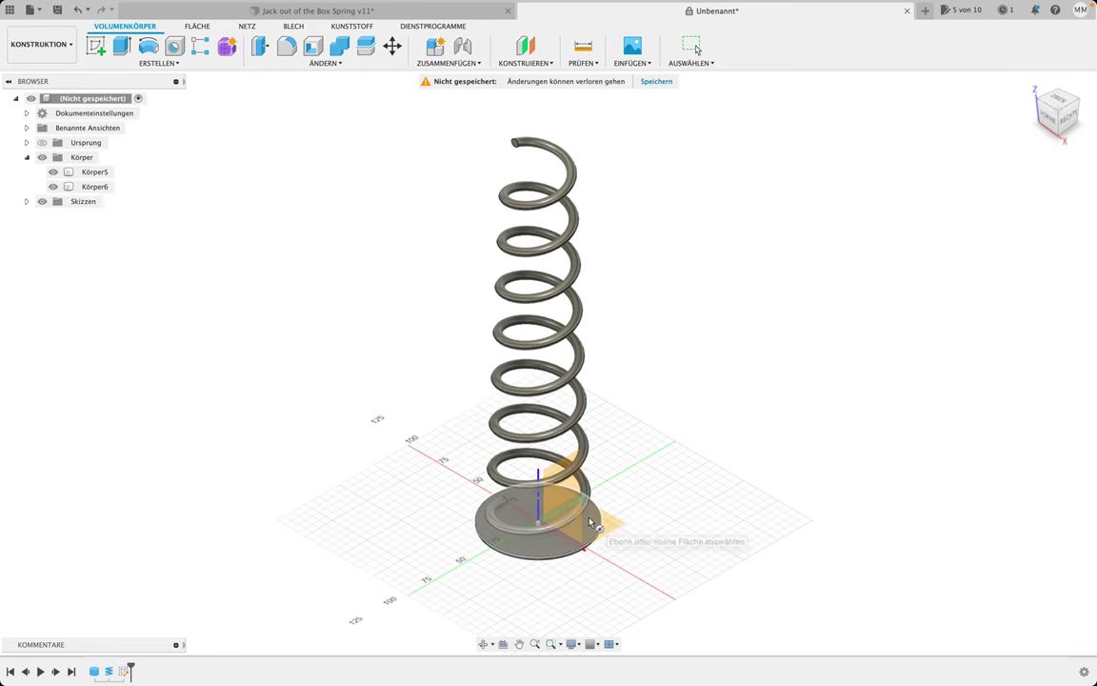
click(540, 523)
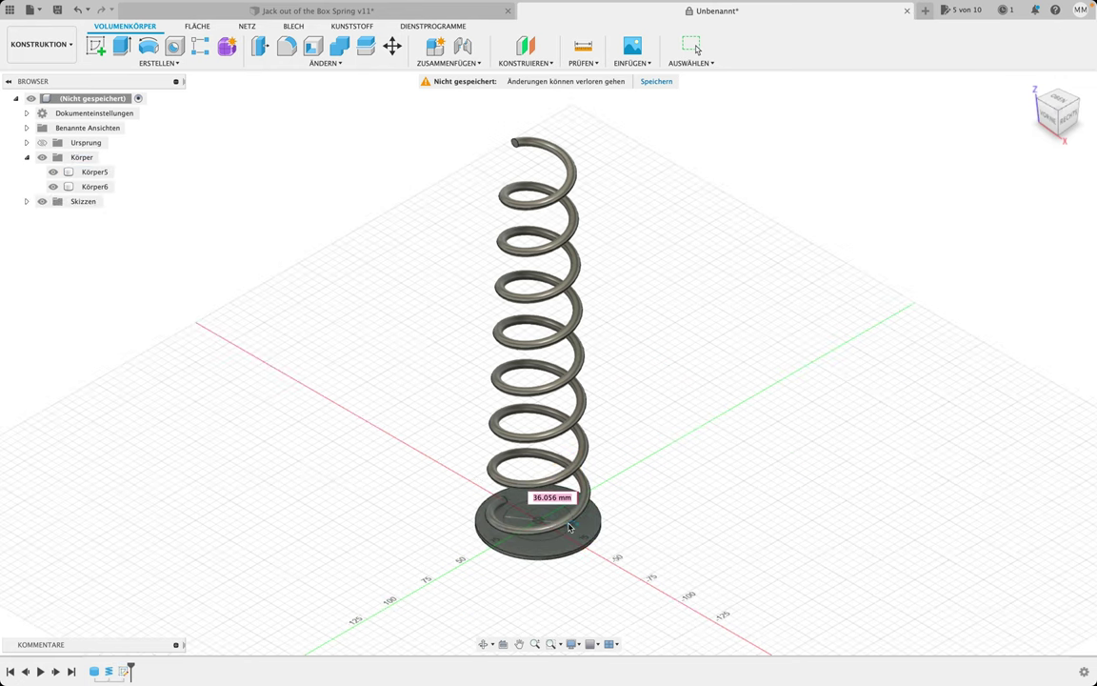
text(50)
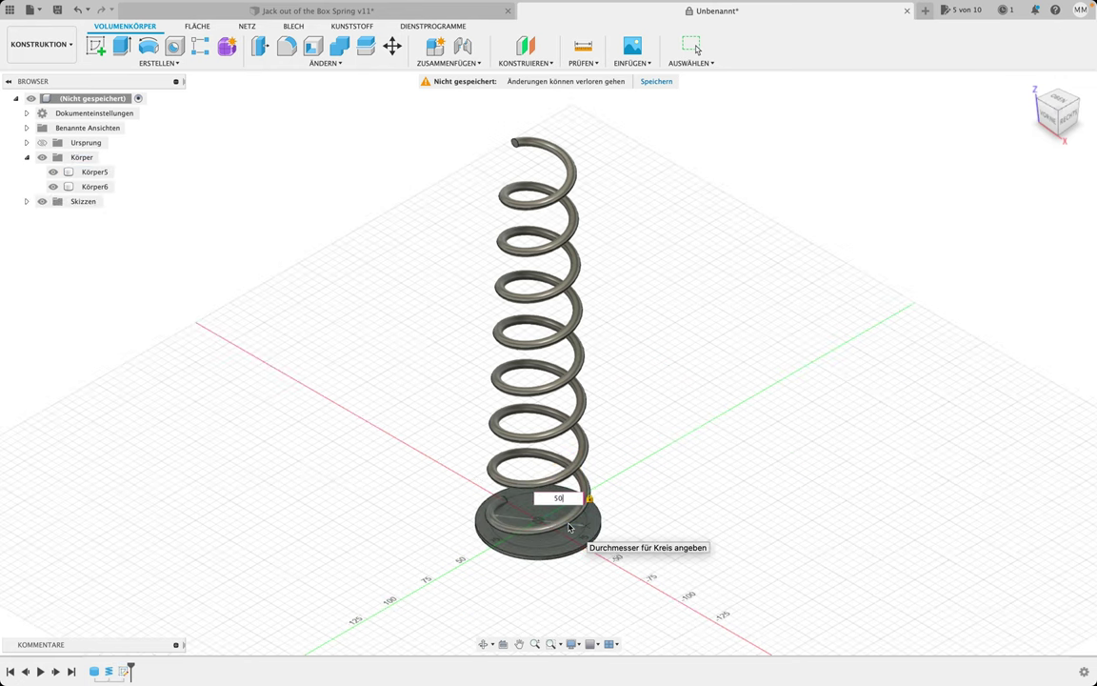
key(Return)
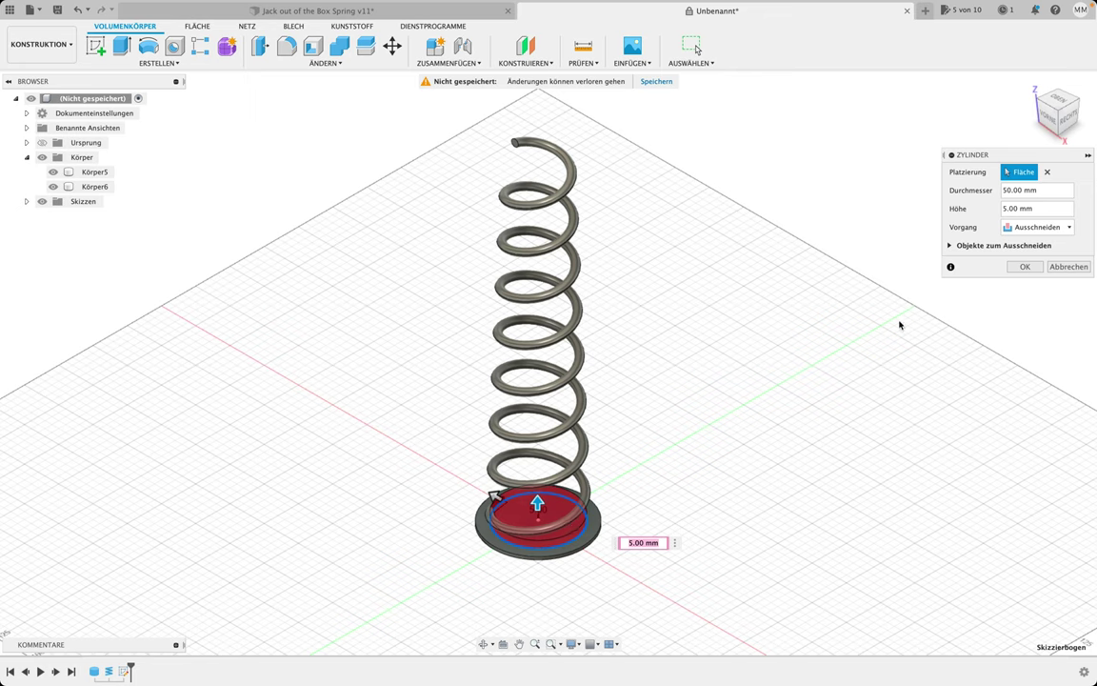
Make the cylinder a new body with 1 mm height and confirm it
click(1036, 226)
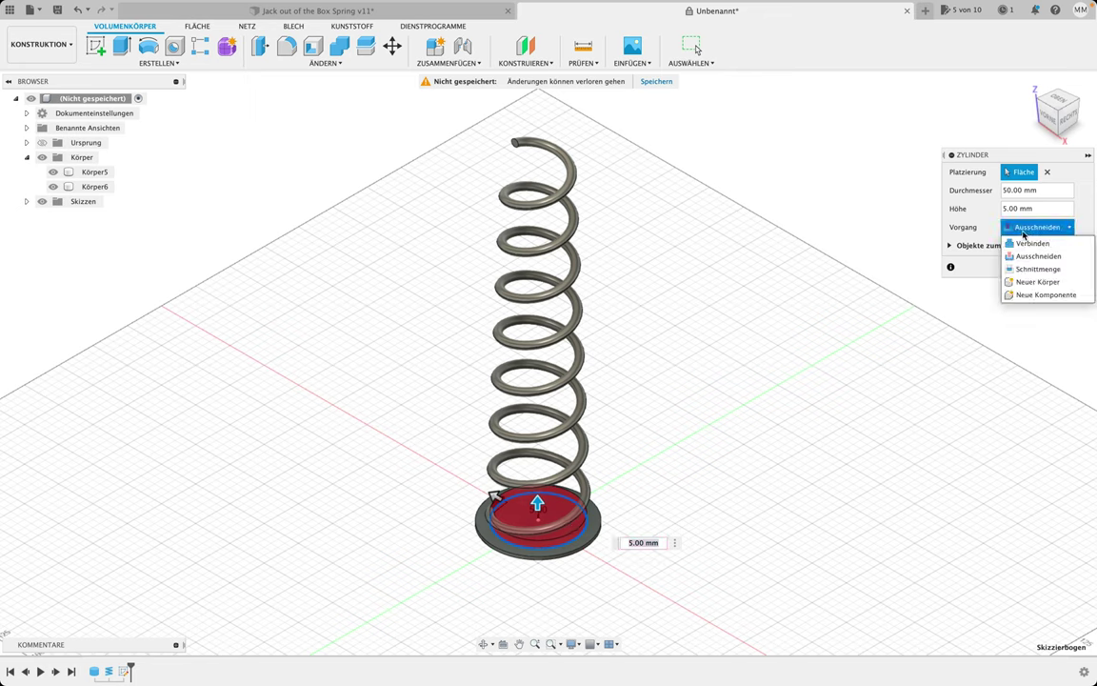
click(1037, 282)
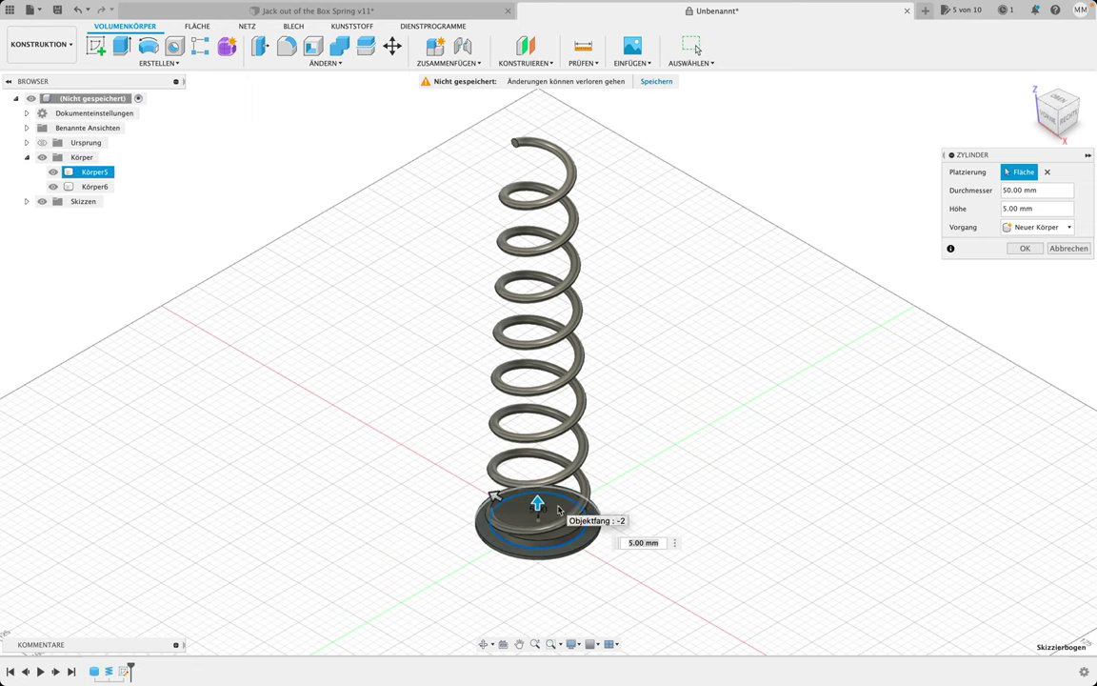
click(636, 542)
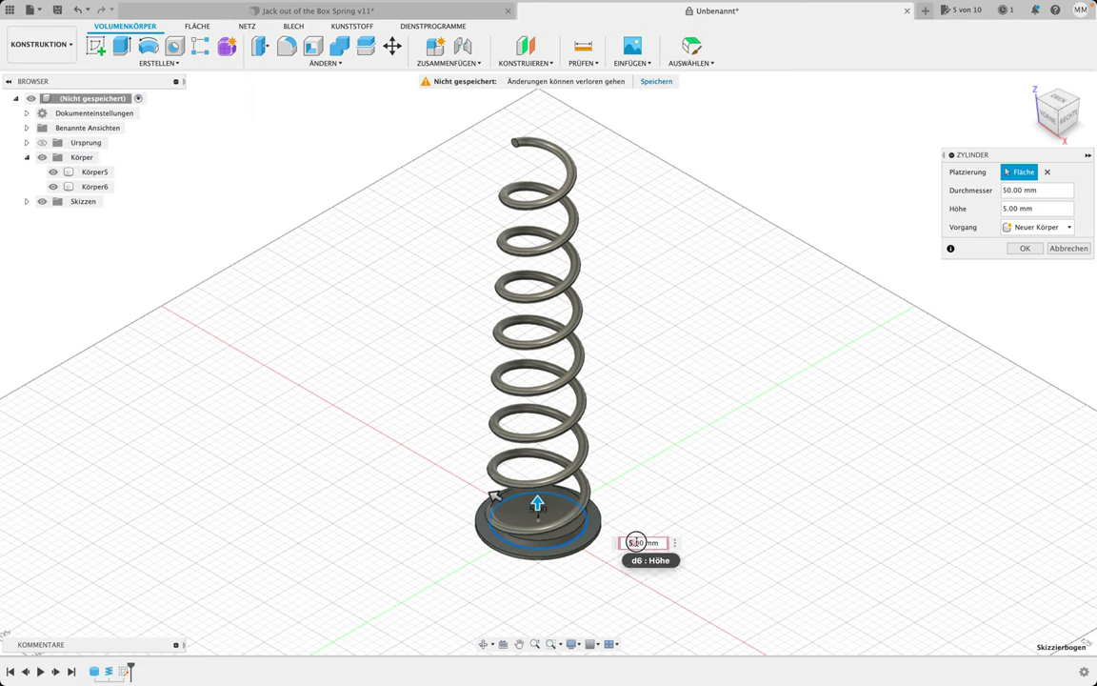
text(23)
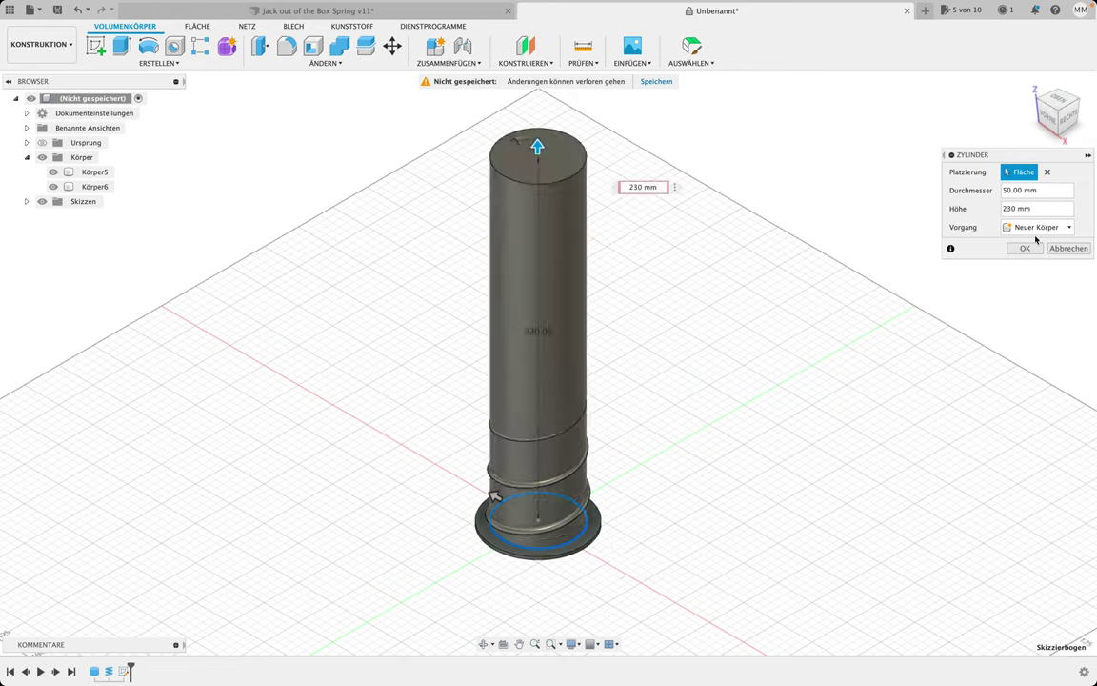
mouse_move(1037, 208)
click(1017, 209)
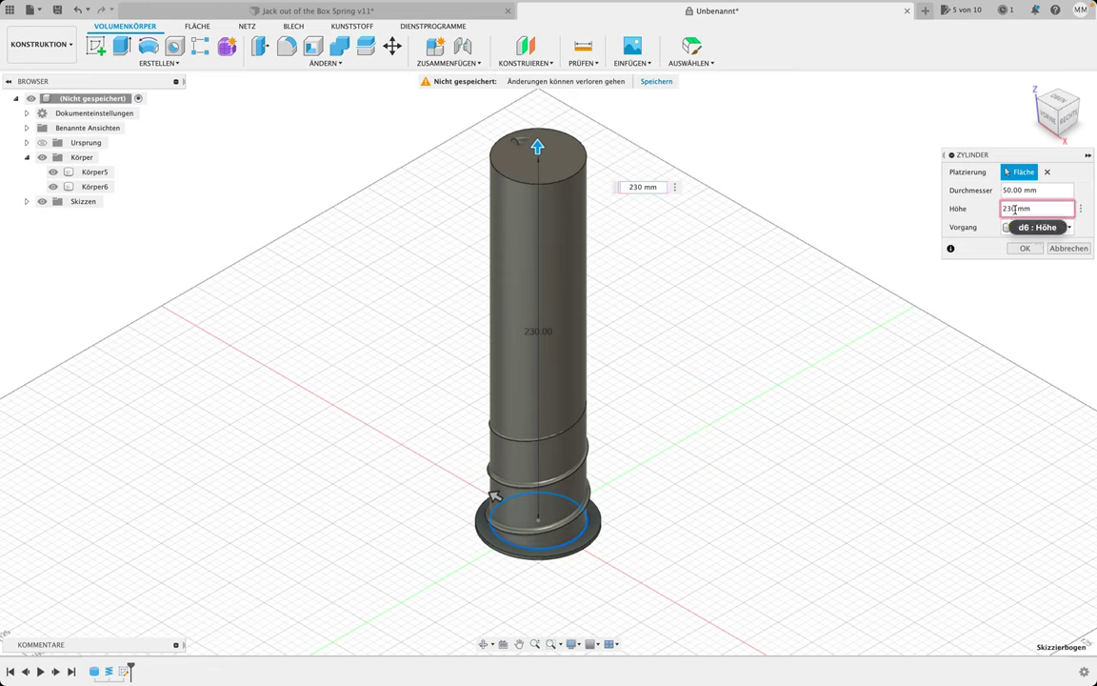
double_click(1011, 209)
text(1)
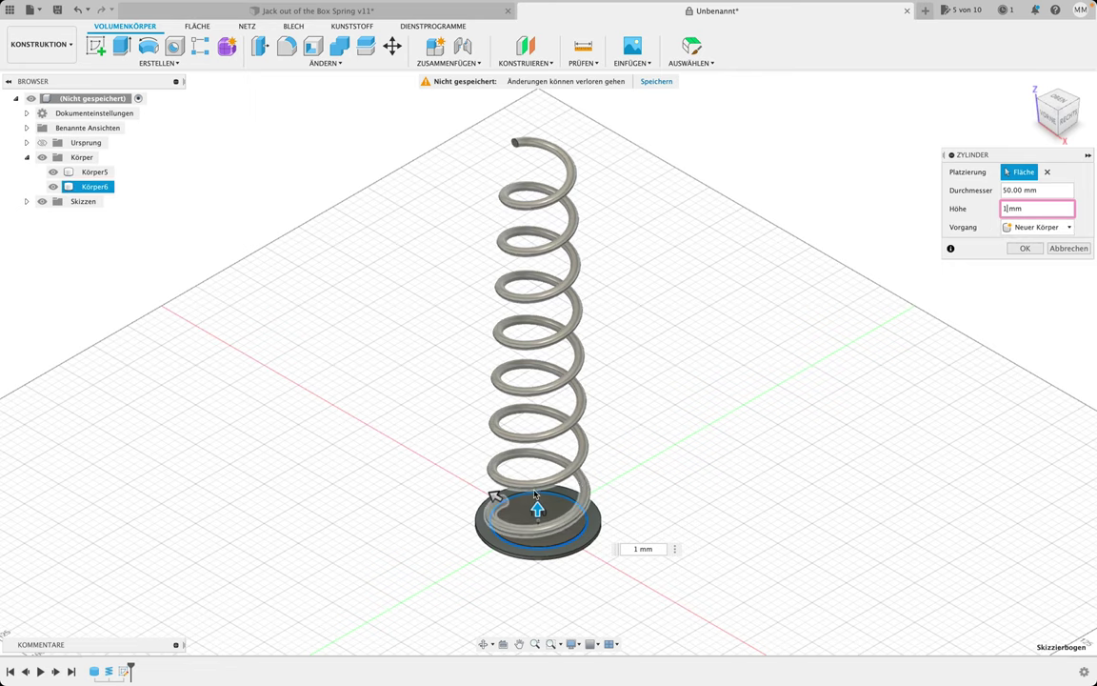
click(1025, 248)
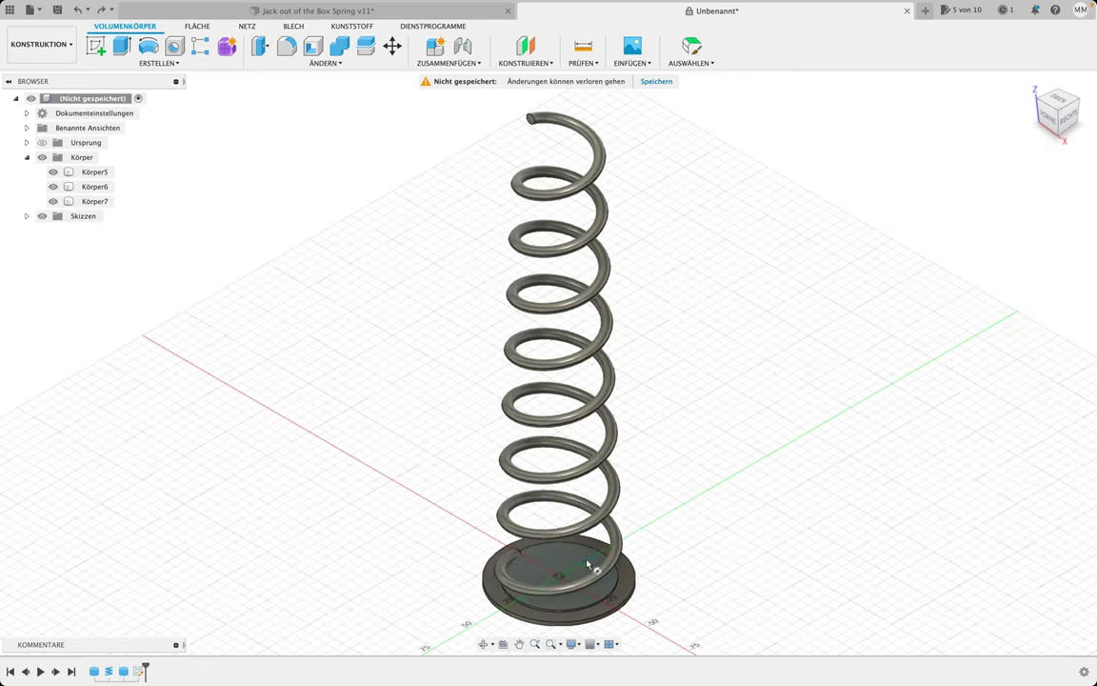
Extrude the disc profile 230 mm upward as a new body tapering at -2 degrees
click(122, 48)
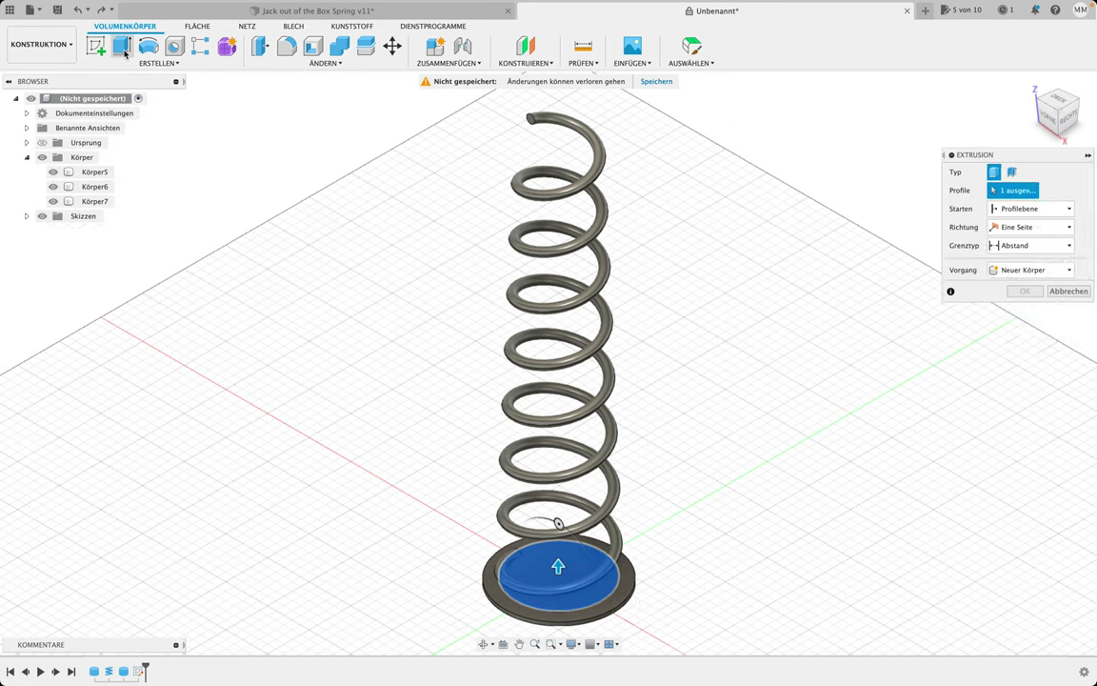
mouse_move(558, 566)
mouse_down()
mouse_move(558, 139)
mouse_move(538, 132)
mouse_up()
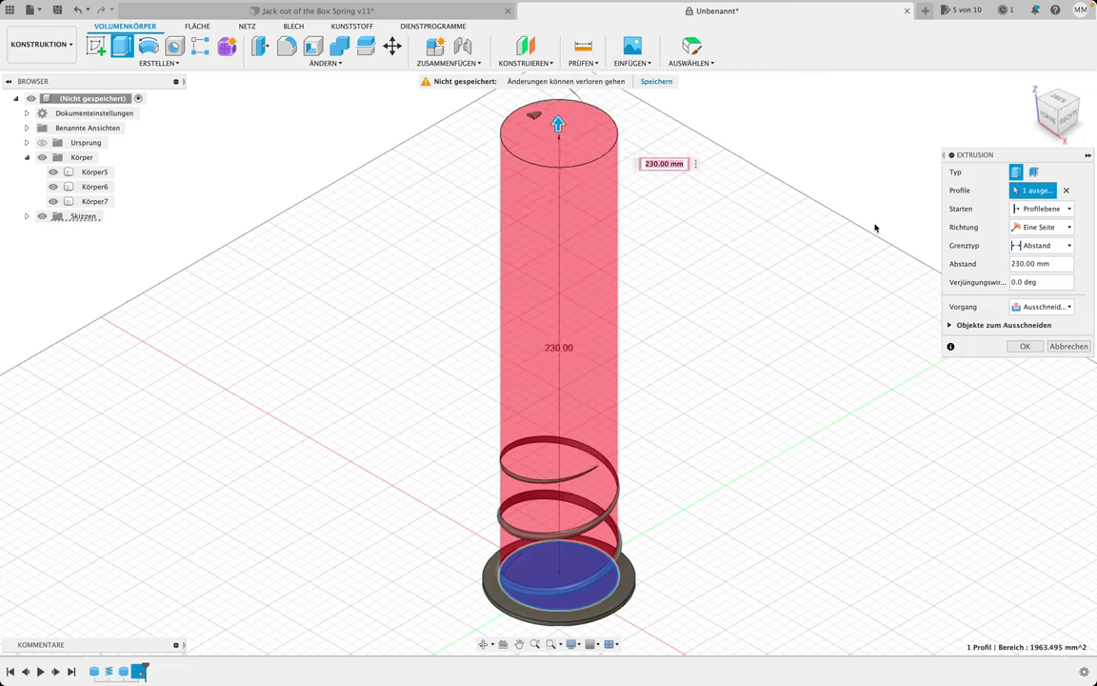
click(1044, 305)
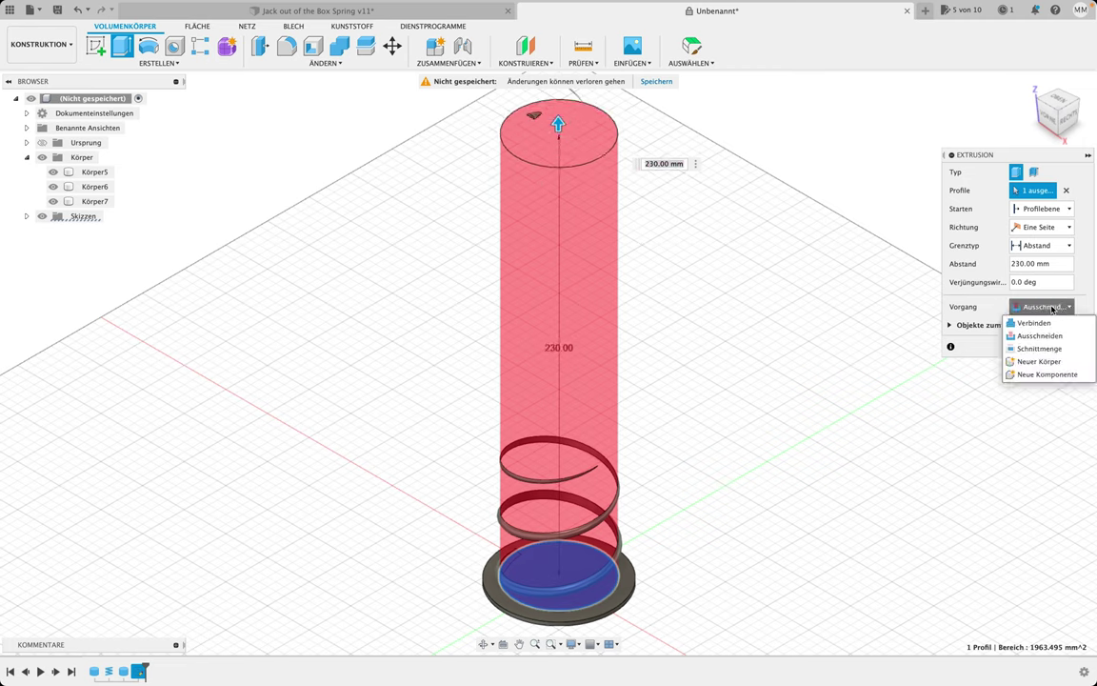
click(1033, 361)
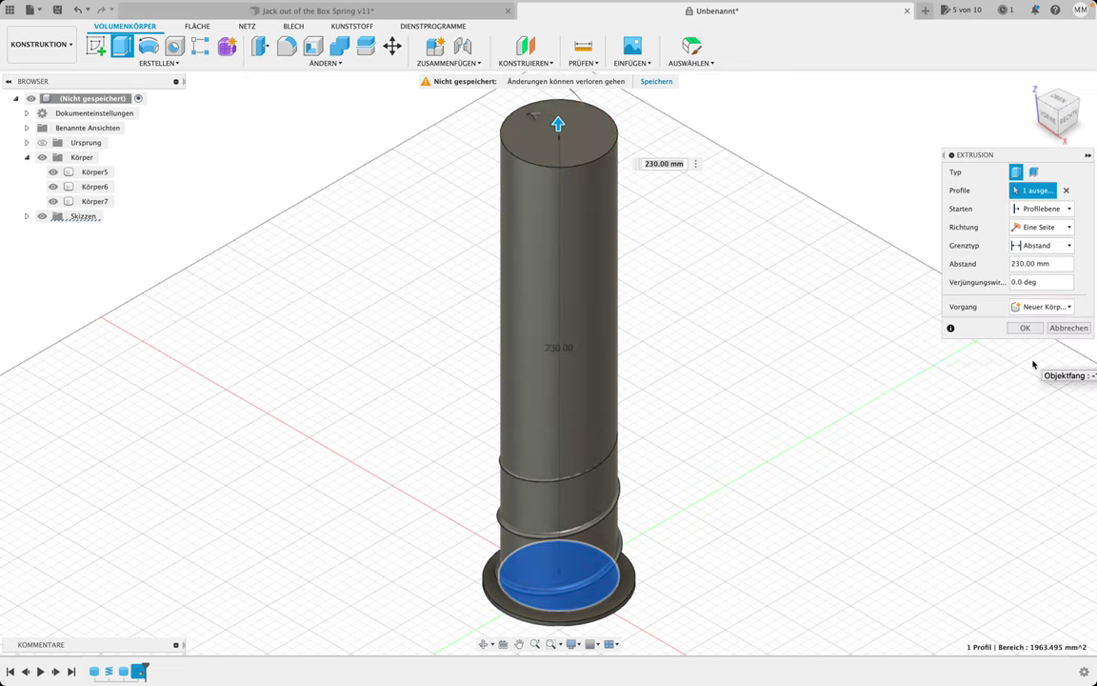
scroll(904, 219, up, 1)
text(-2)
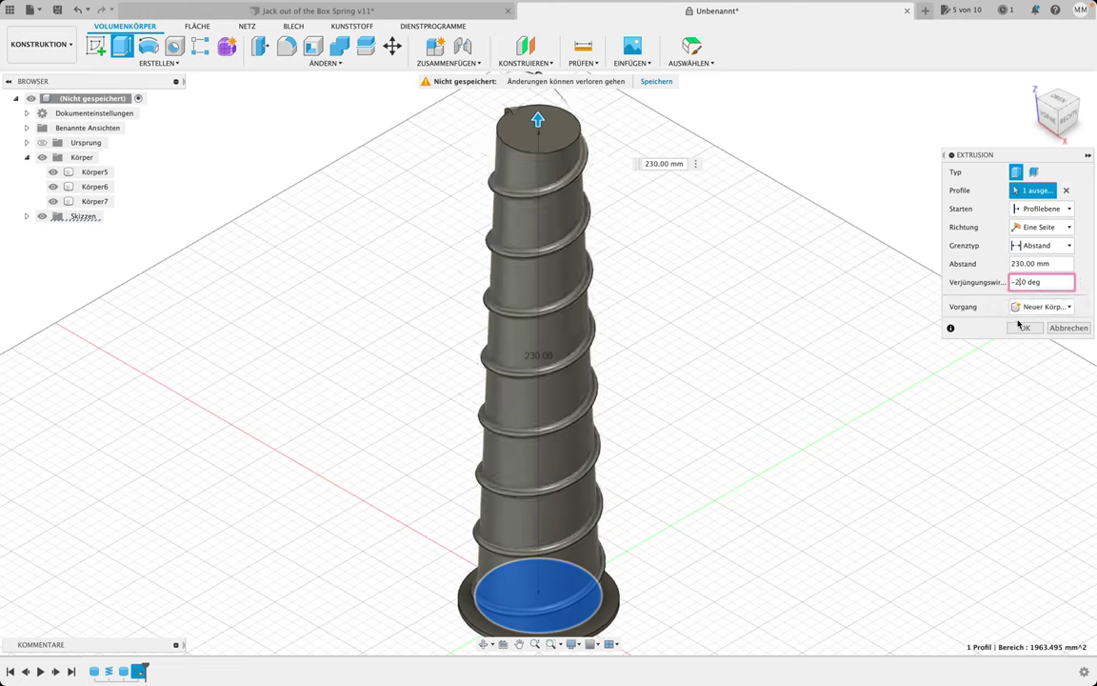
click(1020, 327)
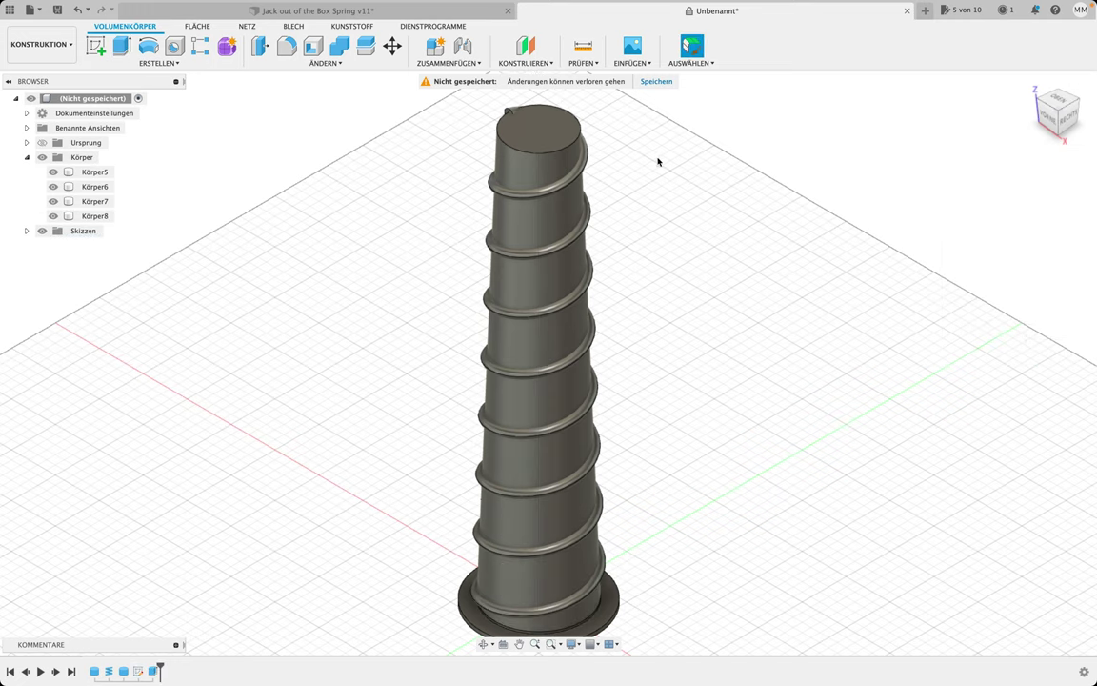
Select the tower body Körper8 and spring Körper6 to check them, then clear the selection
click(522, 162)
click(493, 189)
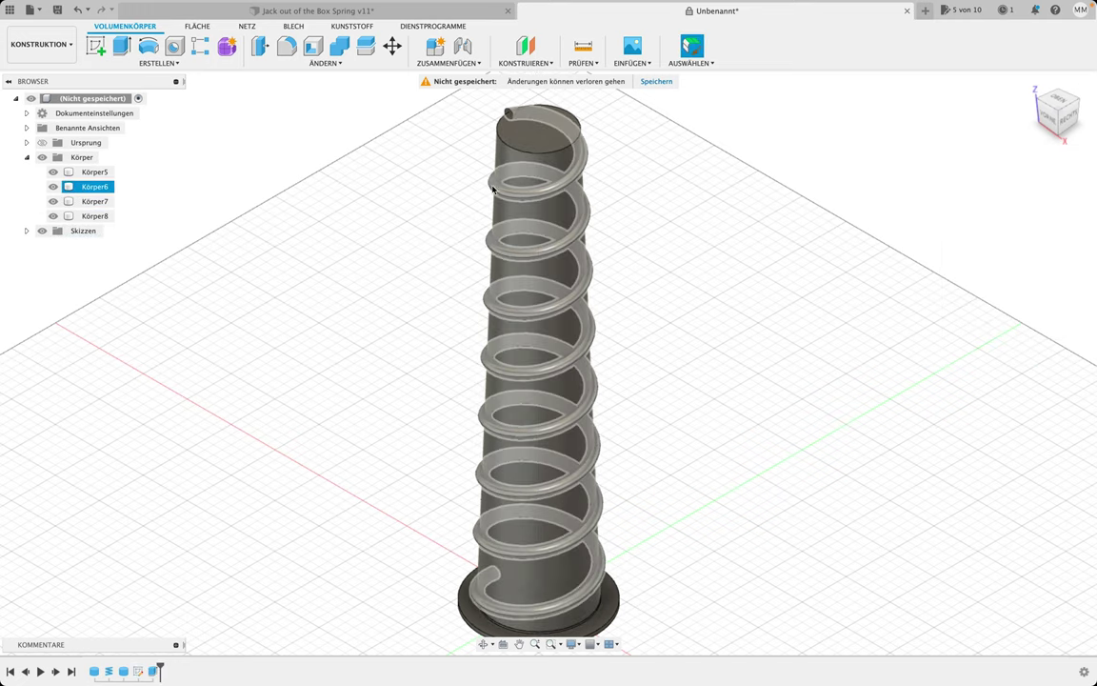
click(495, 189)
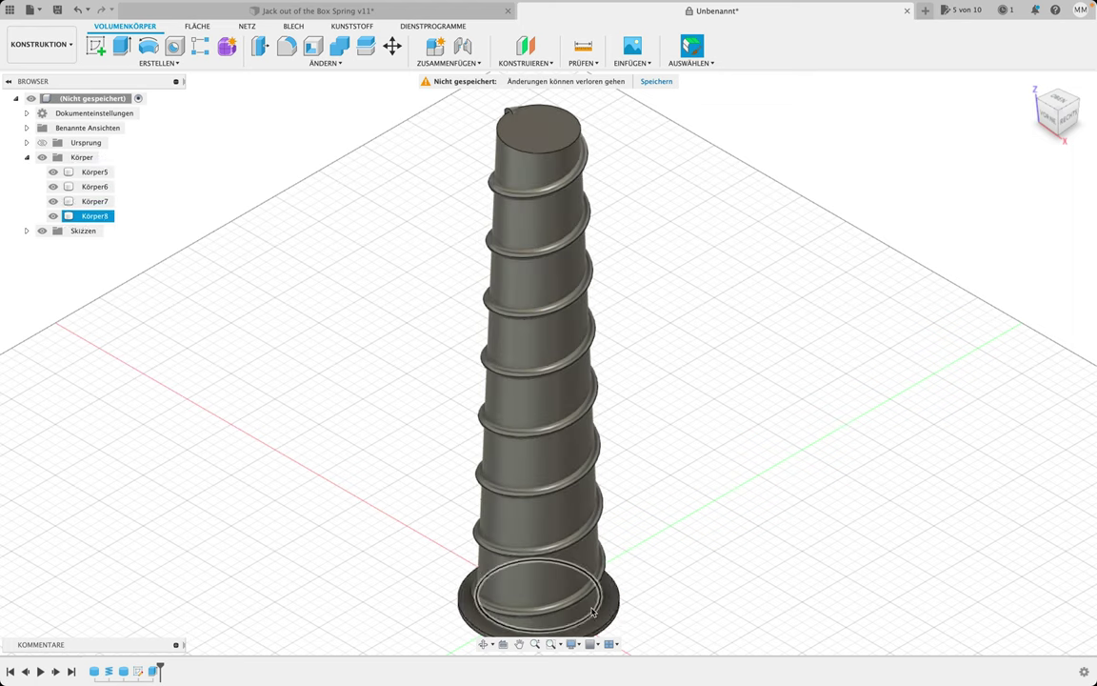
key(Escape)
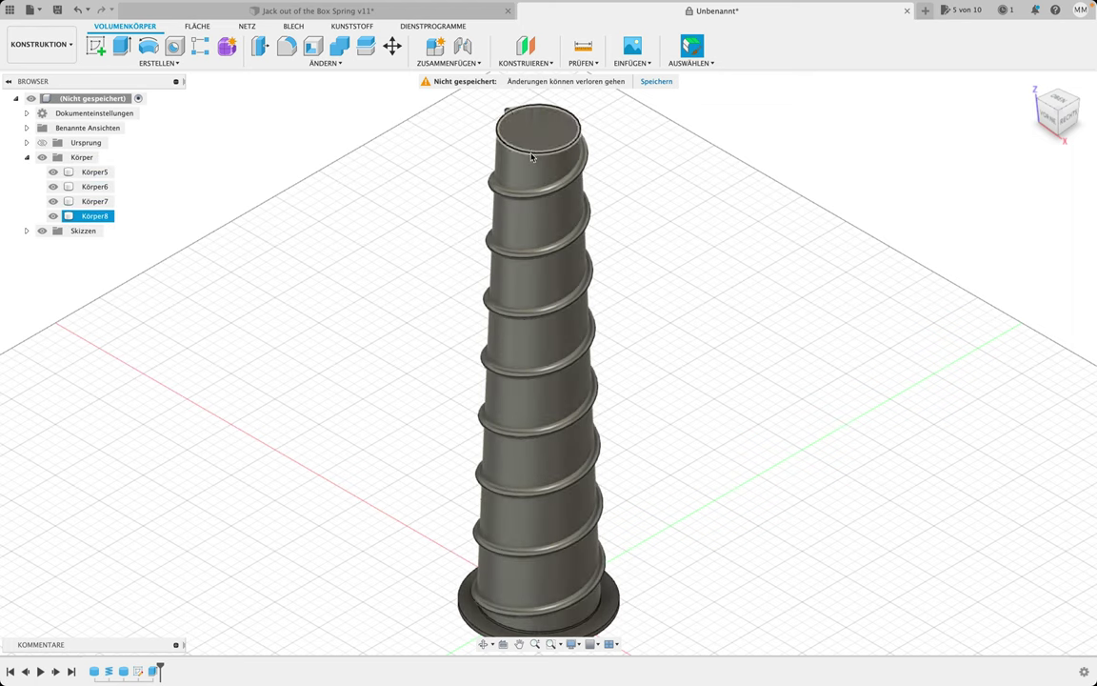
Shell the tower with its top face open and a 0.2 mm inner wall thickness
click(313, 46)
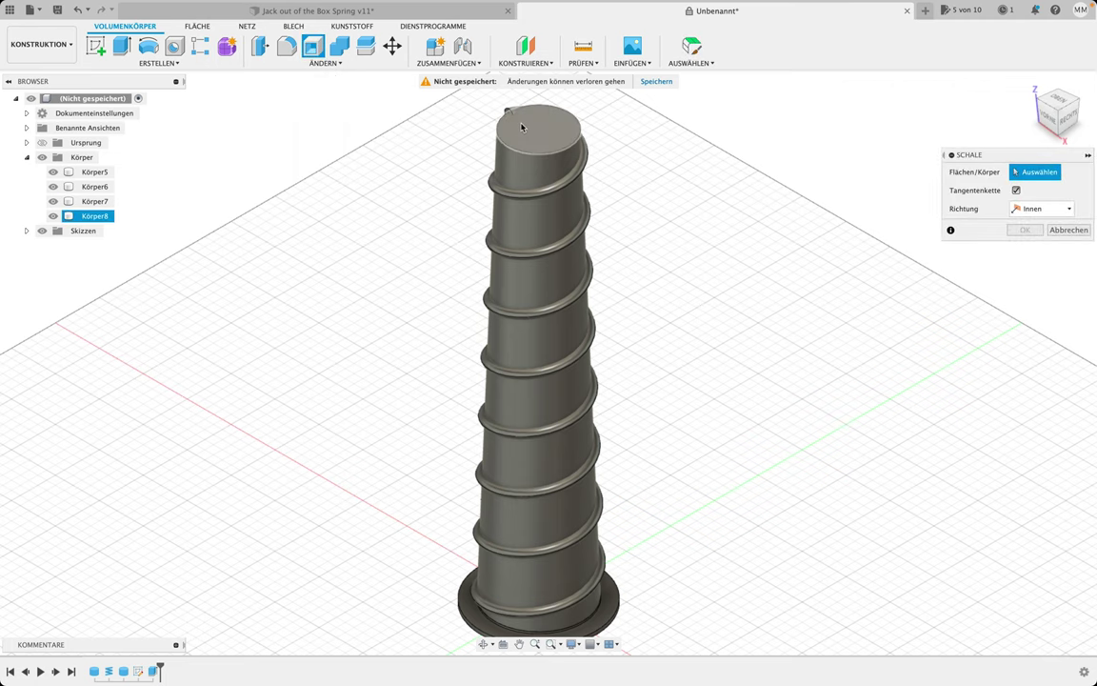
click(529, 138)
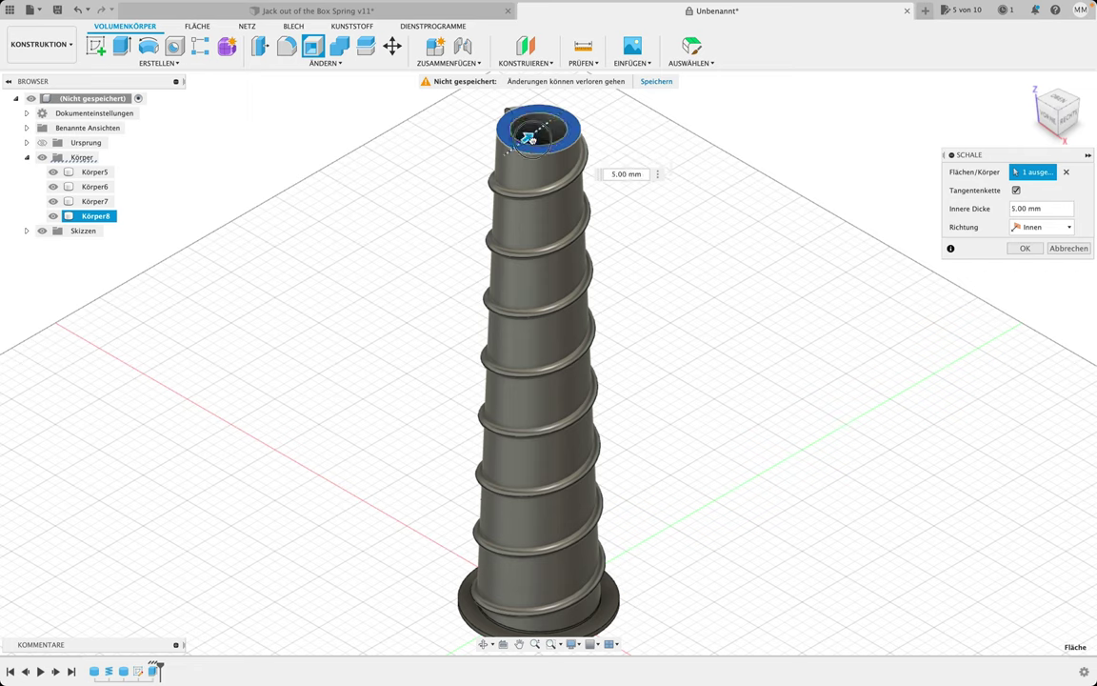
text(5)
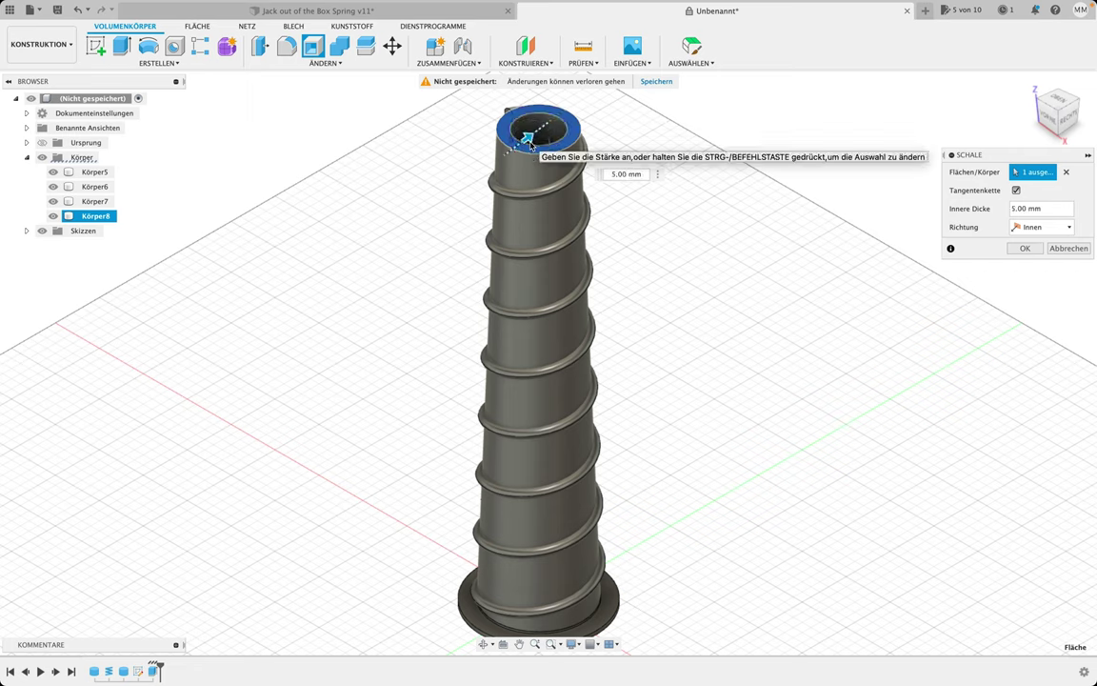
drag(624, 175, 598, 175)
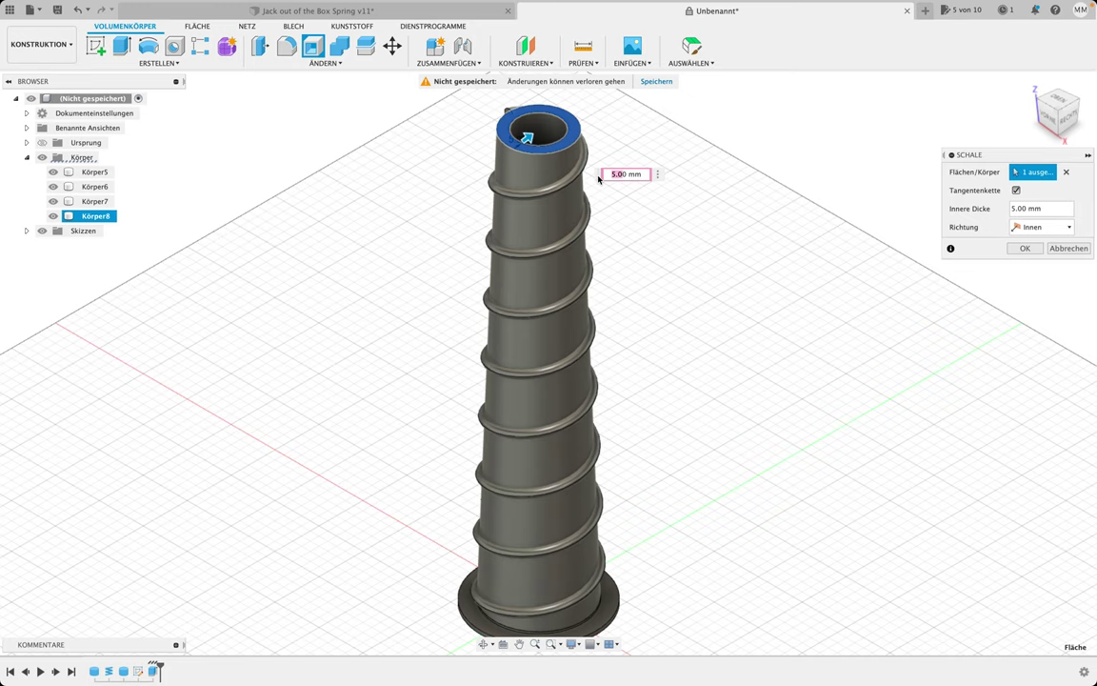
text(0.2)
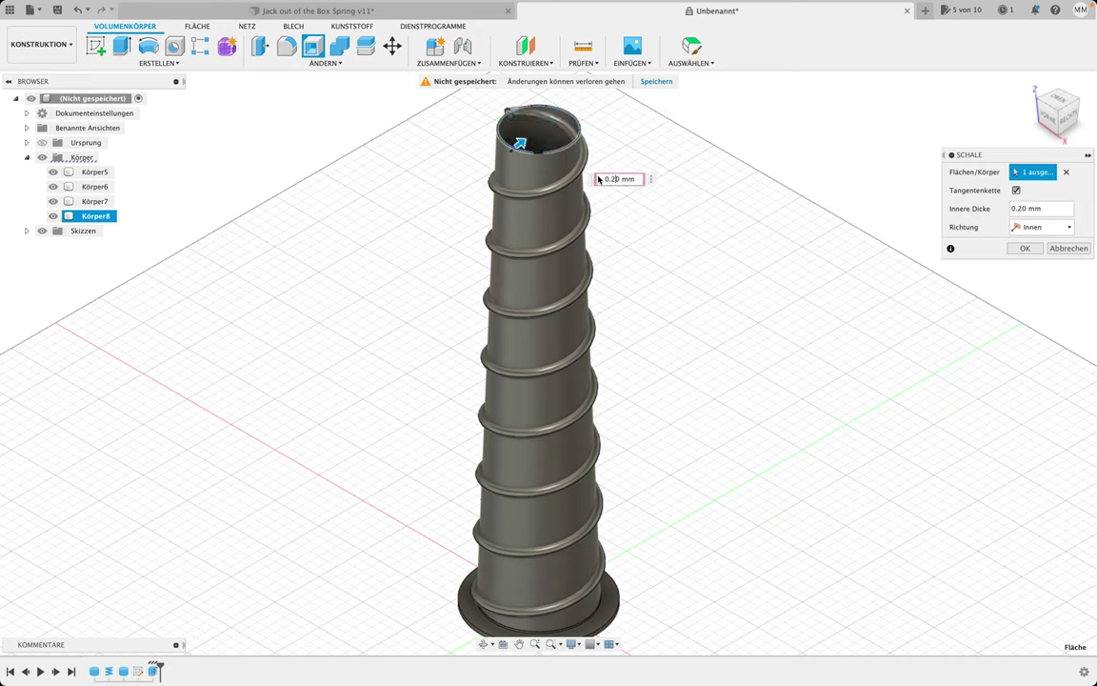
key(Return)
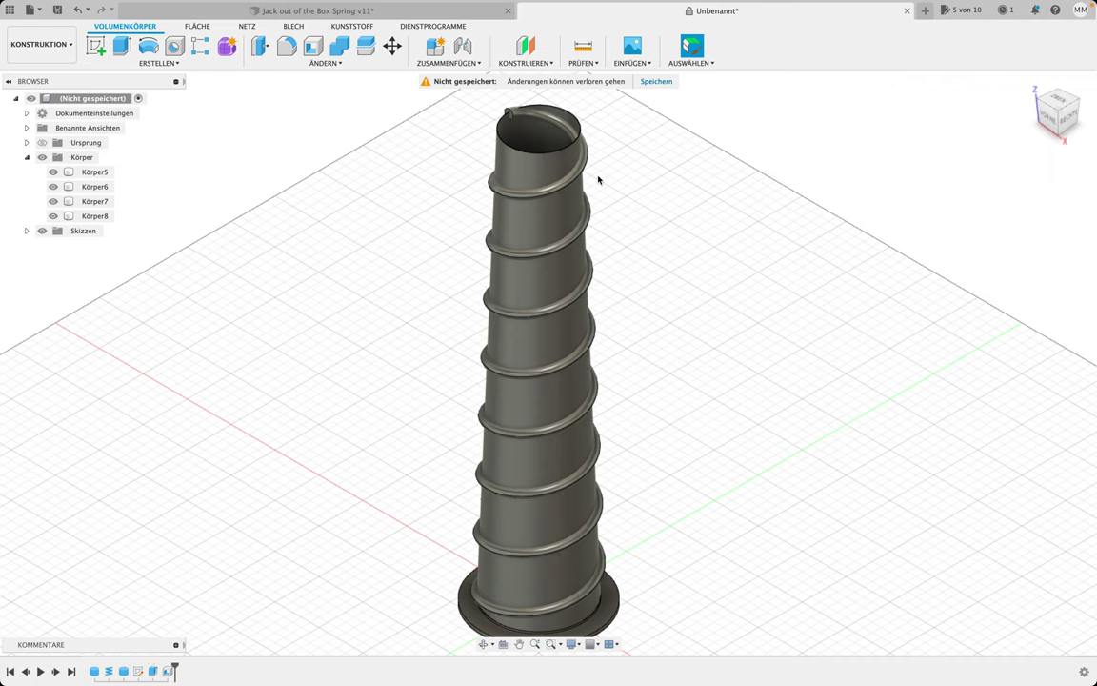
click(549, 153)
scroll(549, 152, up, 3)
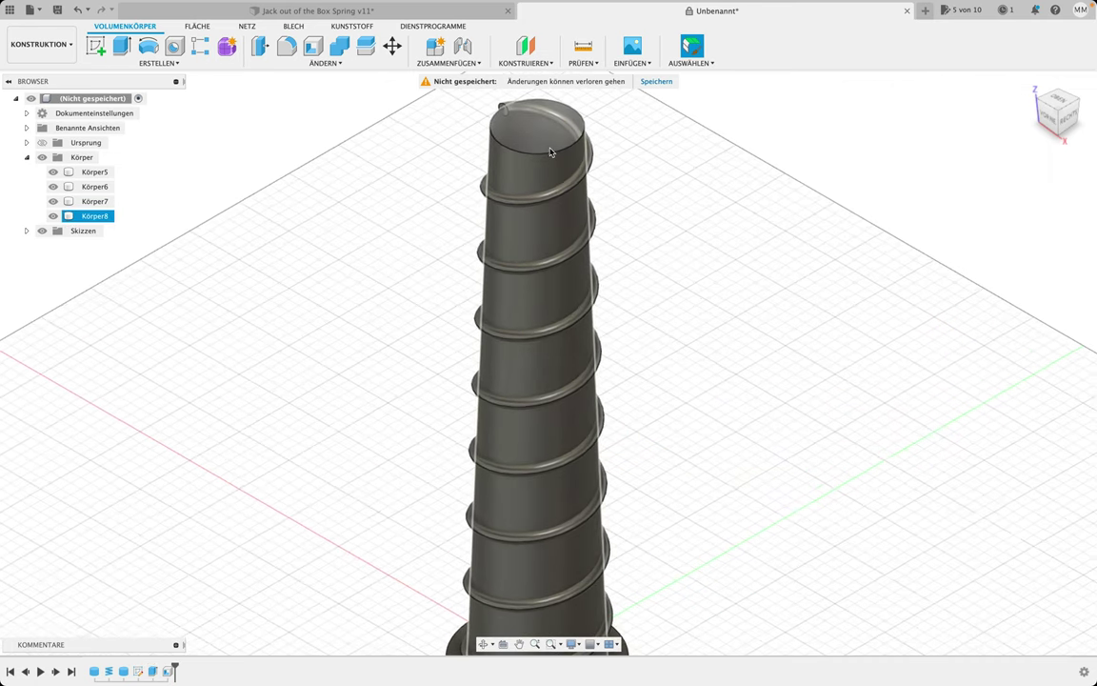
scroll(550, 151, up, 3)
shift+middle_drag(549, 153, 681, 140)
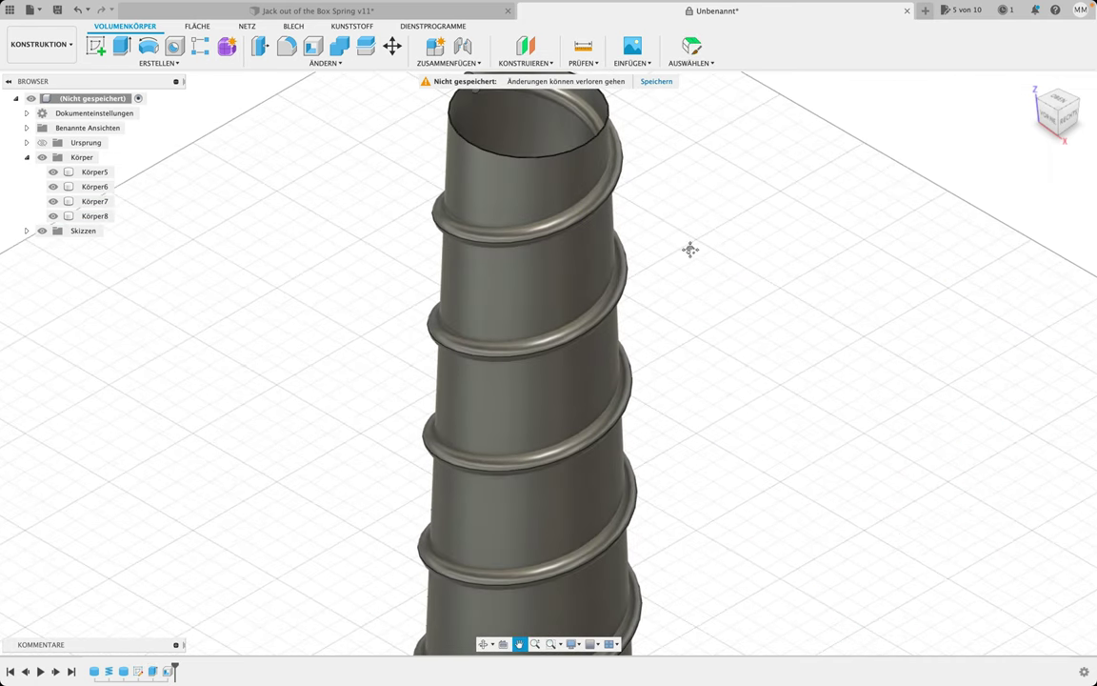
mouse_move(691, 247)
shift+middle_down()
mouse_move(692, 235)
mouse_move(683, 266)
mouse_move(667, 269)
mouse_move(698, 277)
mouse_move(659, 271)
mouse_move(700, 309)
mouse_move(699, 343)
mouse_move(694, 288)
shift+middle_up()
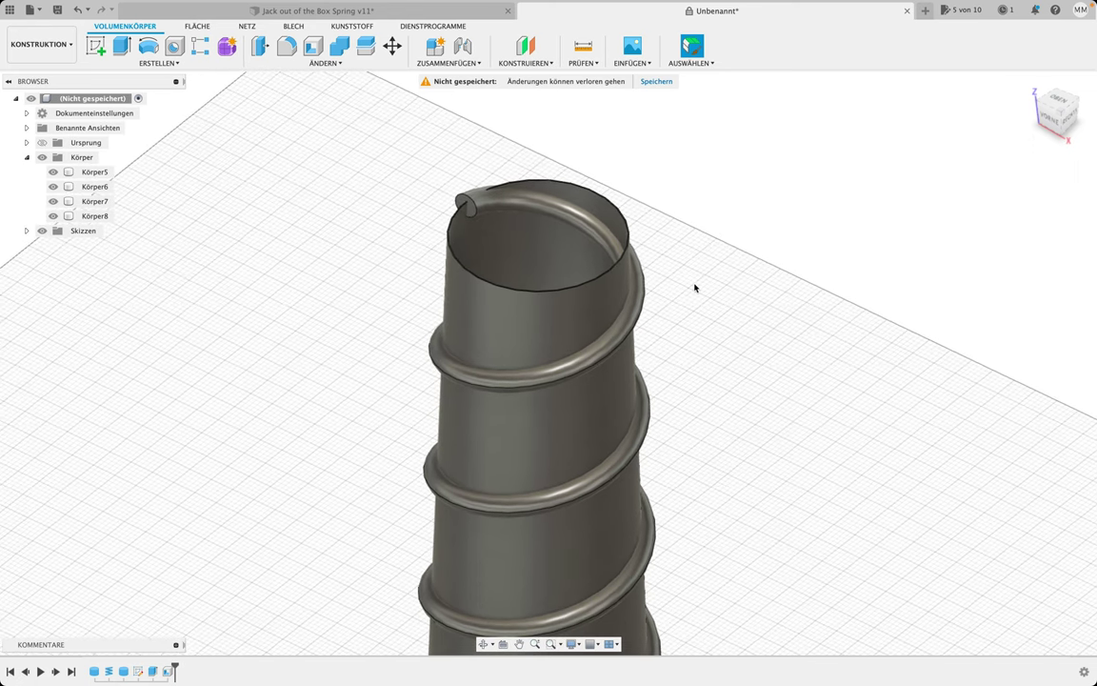
click(559, 184)
click(684, 305)
scroll(684, 305, down, 2)
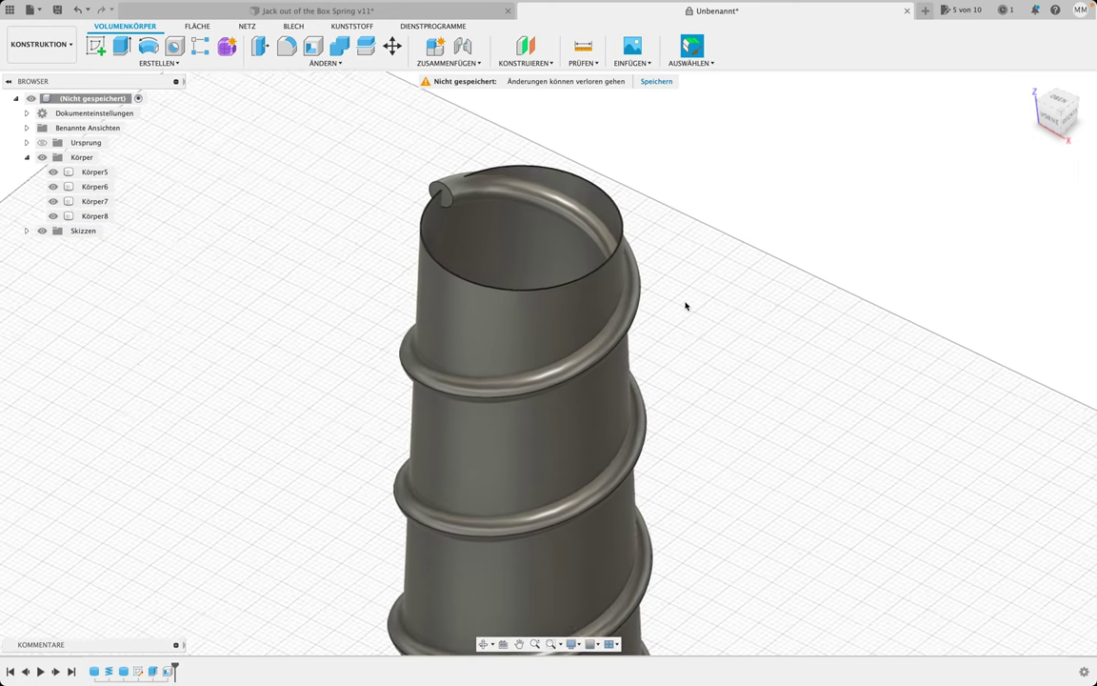
scroll(683, 306, down, 2)
scroll(684, 306, down, 2)
scroll(684, 305, down, 2)
scroll(685, 304, down, 2)
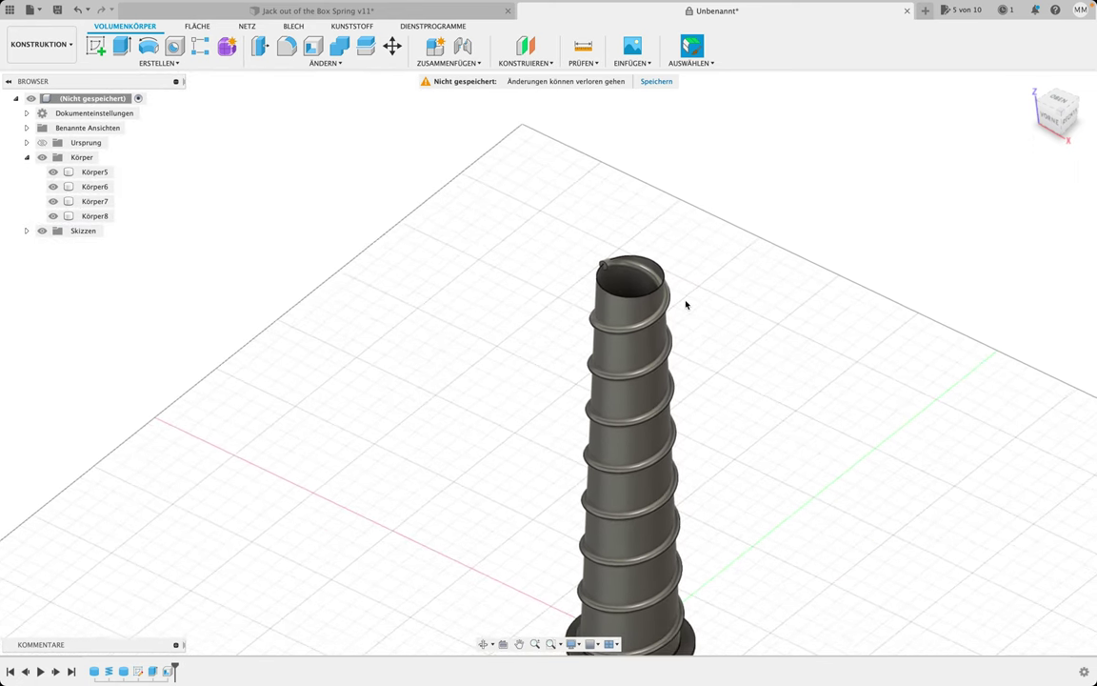
mouse_move(683, 301)
middle_down()
mouse_move(620, 243)
mouse_move(608, 268)
middle_up()
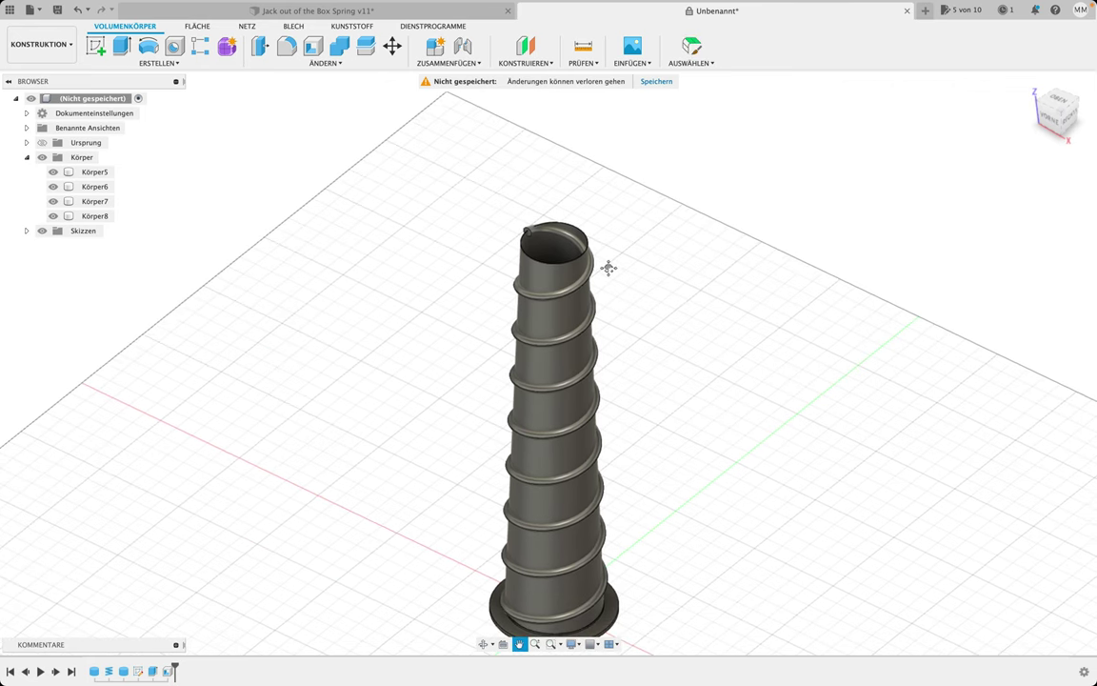
Create a 40 mm sphere at the base centre as a new body
click(158, 63)
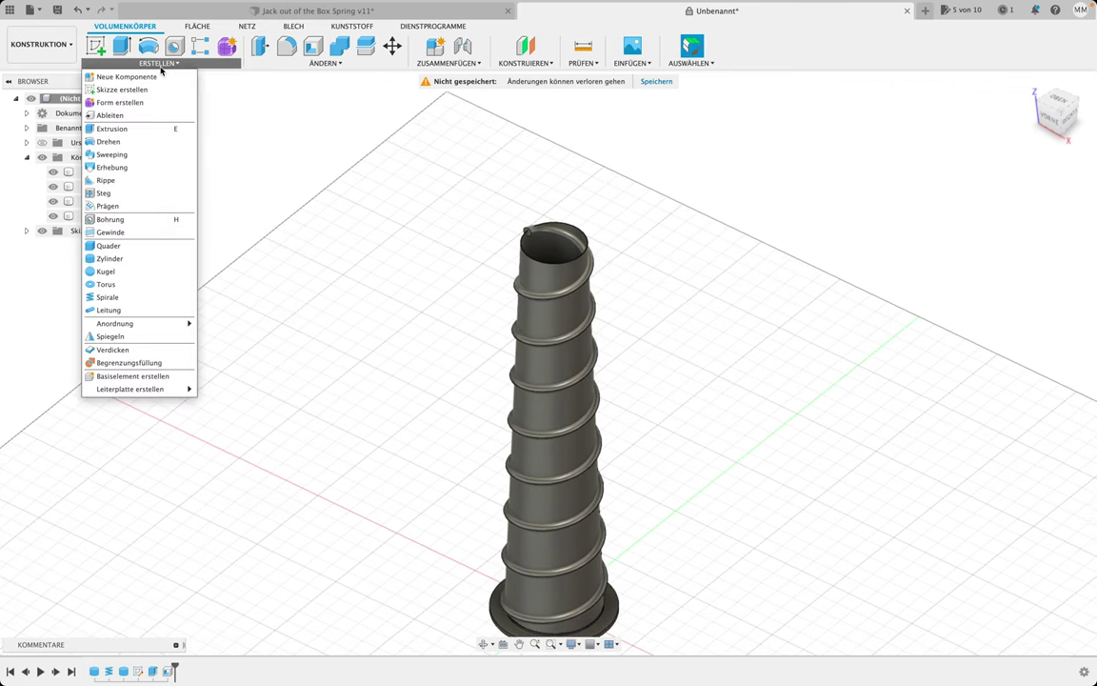
click(106, 272)
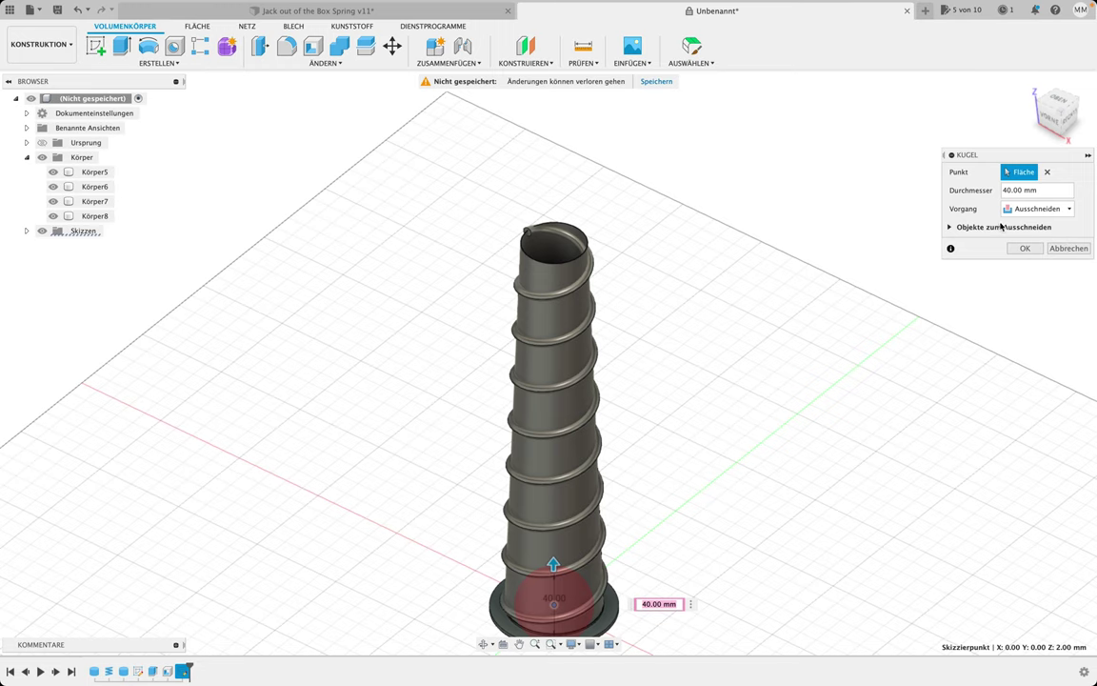
click(1037, 208)
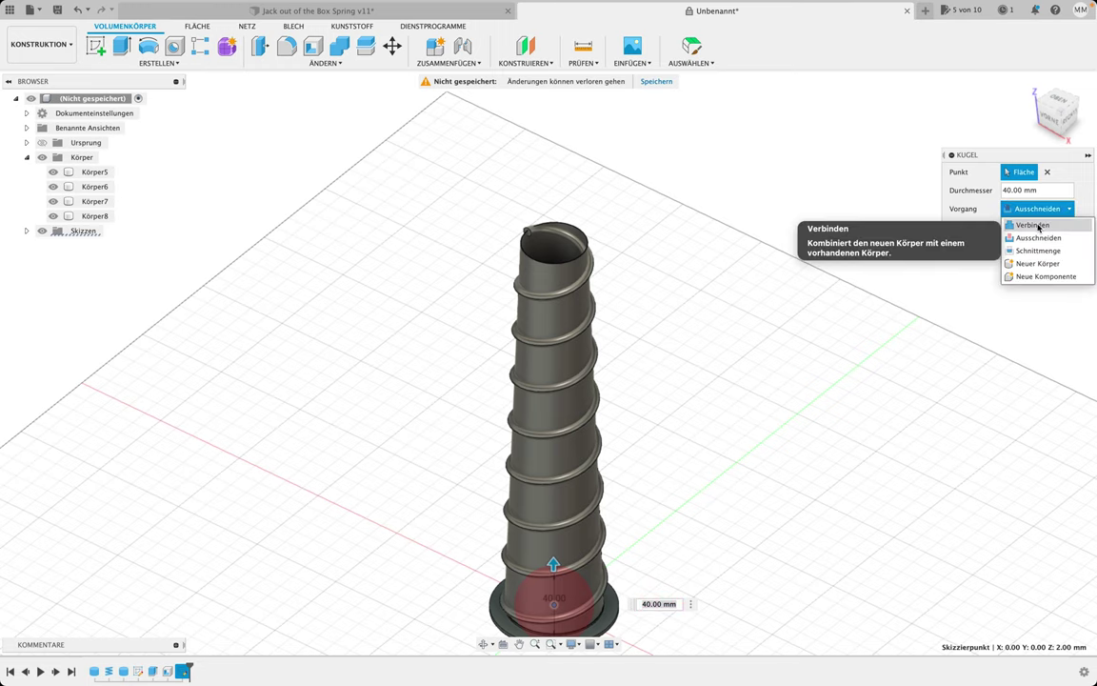
click(1037, 263)
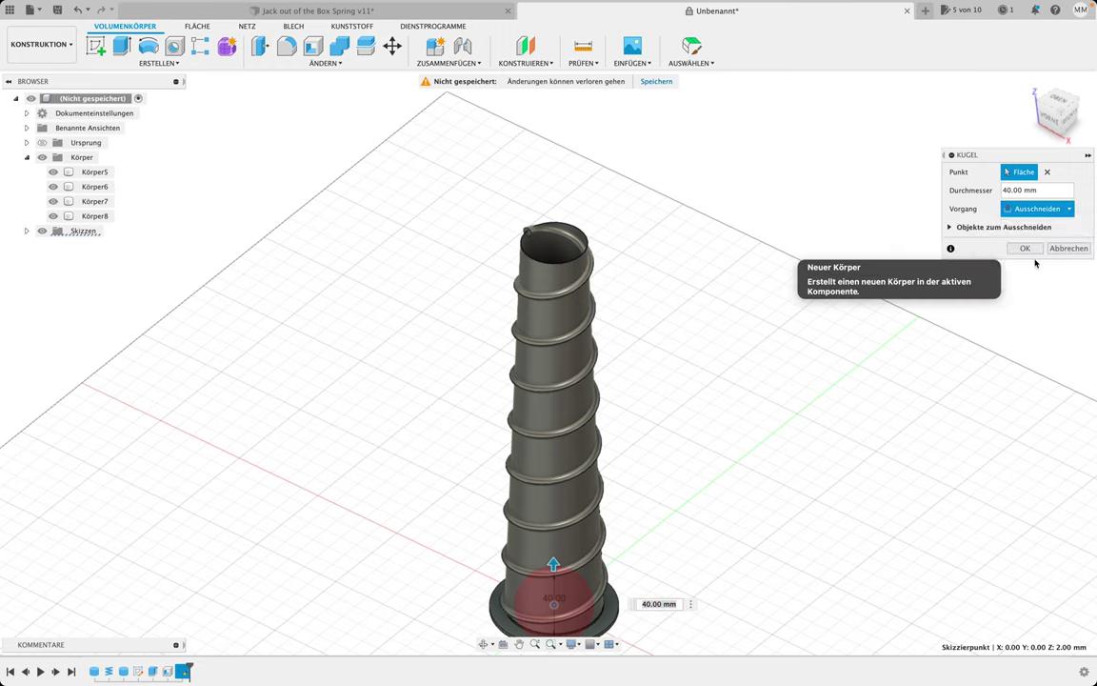
click(958, 249)
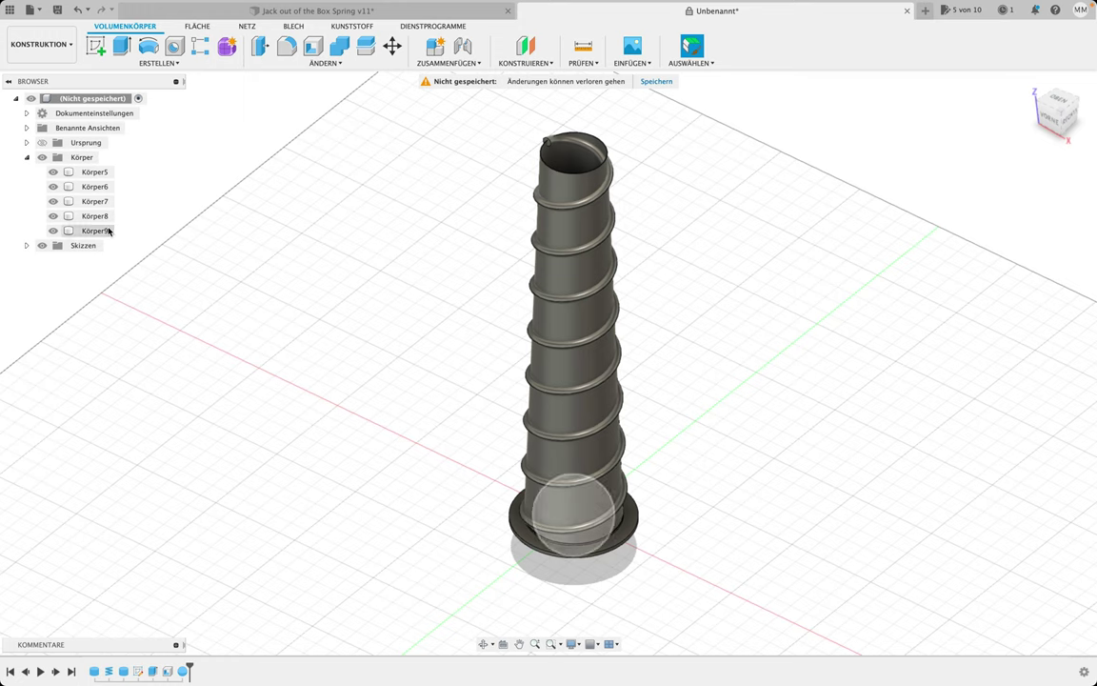
Move the sphere body Körper9 230 mm up along Z onto the spring top
click(95, 230)
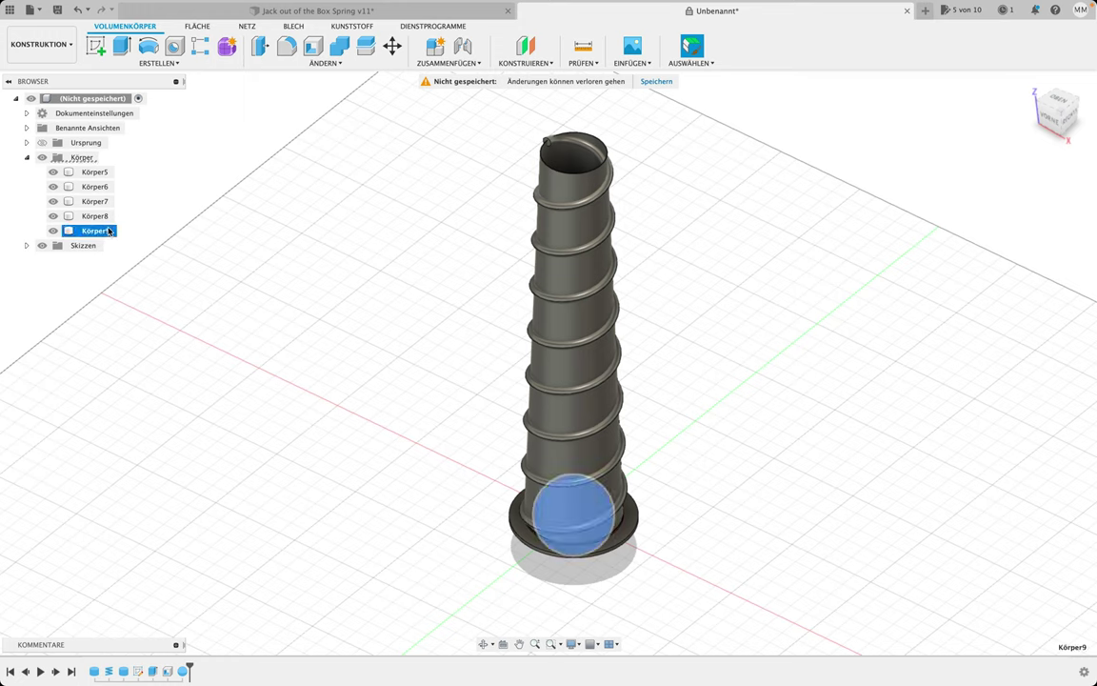
click(393, 46)
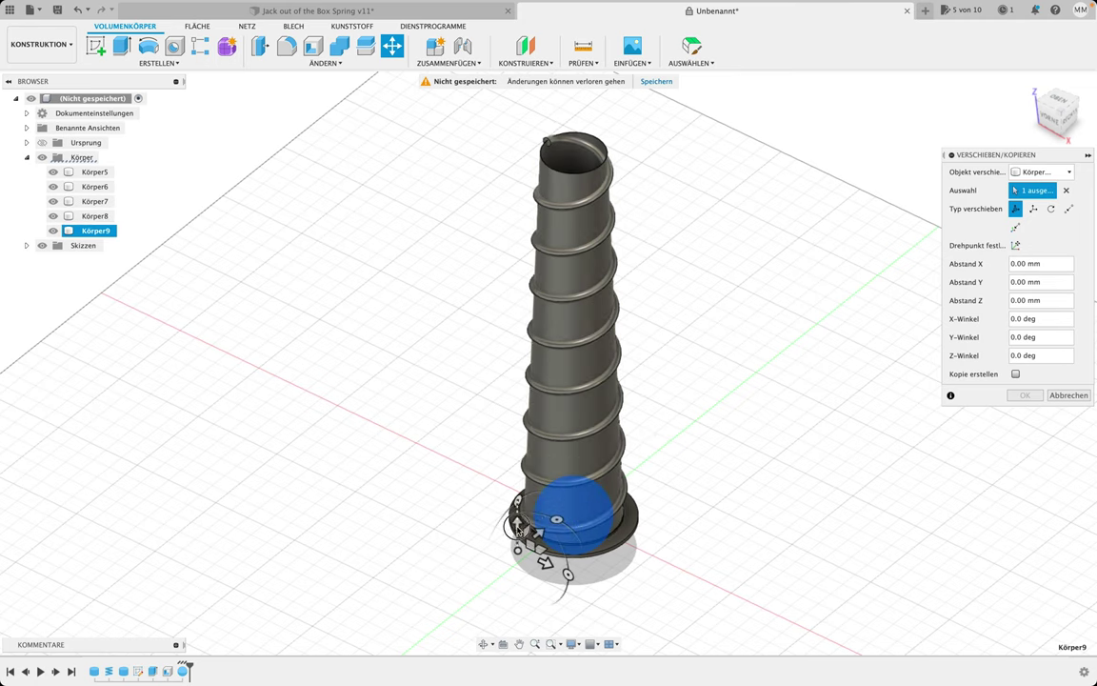
drag(517, 525, 429, 155)
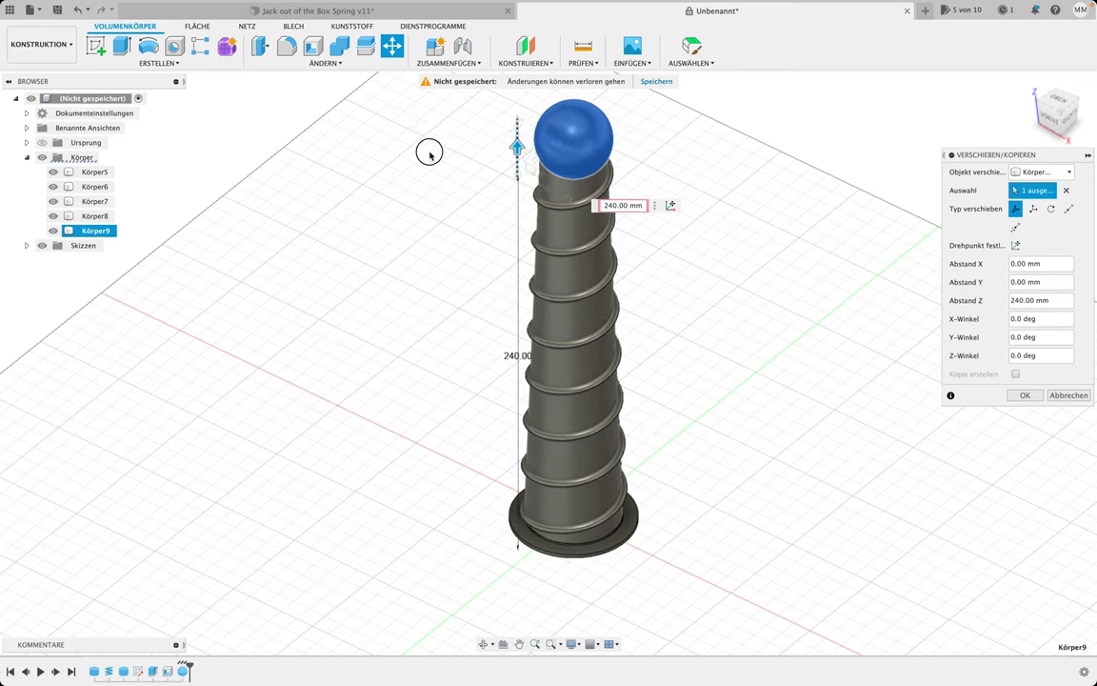
drag(429, 162, 439, 173)
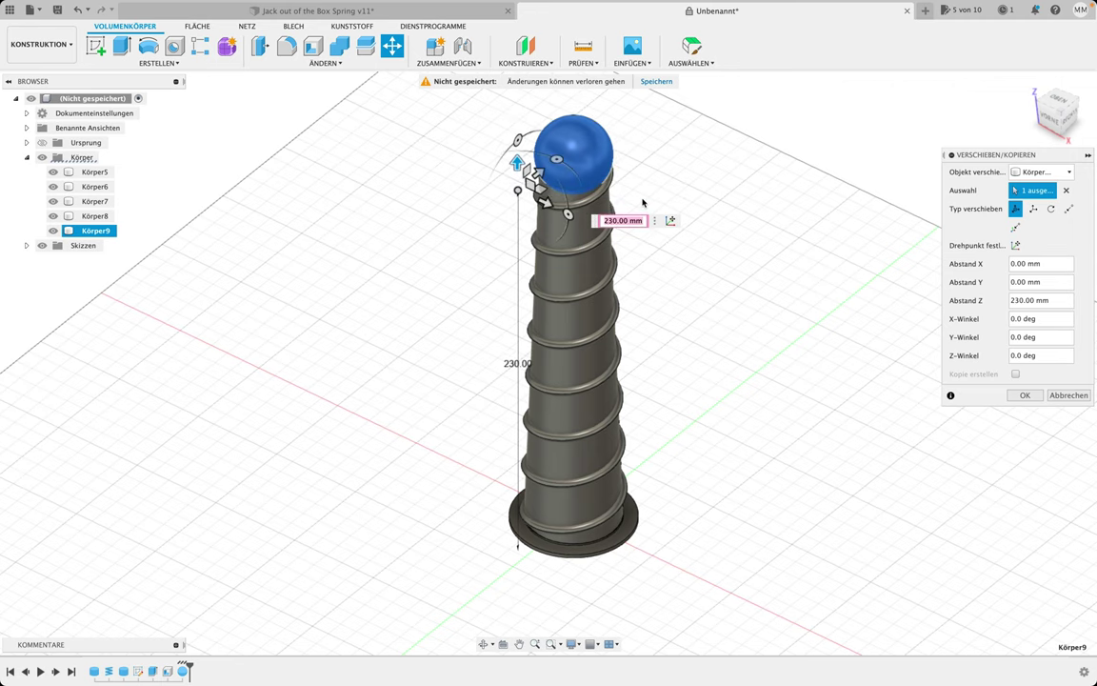
scroll(643, 202, up, 1)
scroll(643, 202, up, 1)
scroll(639, 202, up, 1)
scroll(638, 202, up, 1)
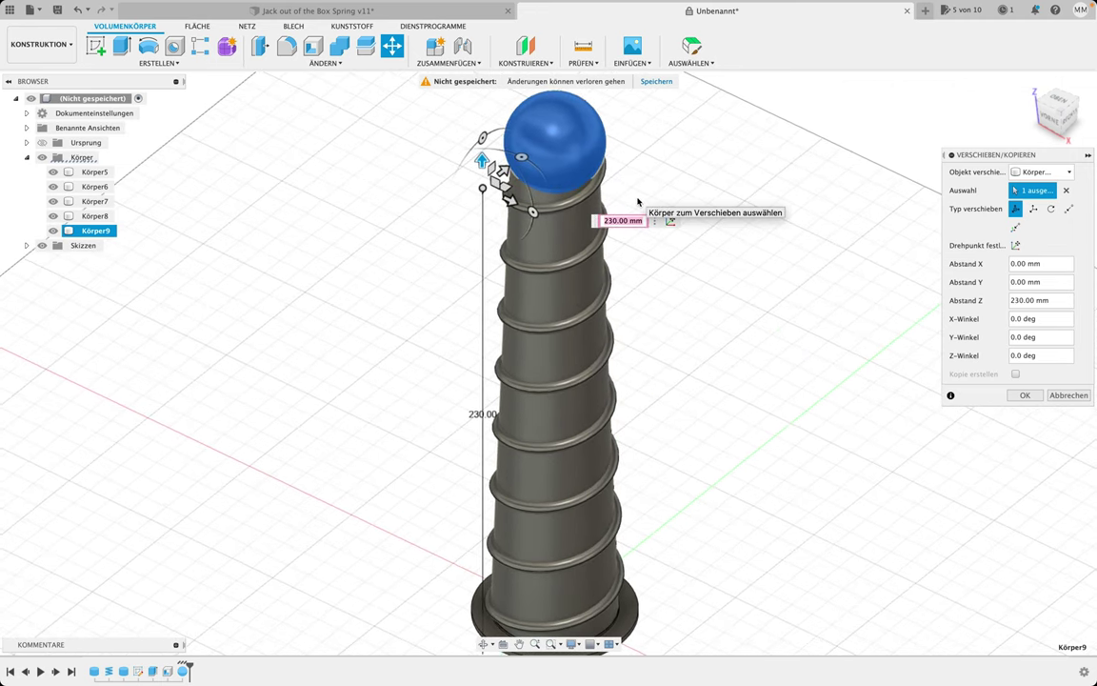
key(Return)
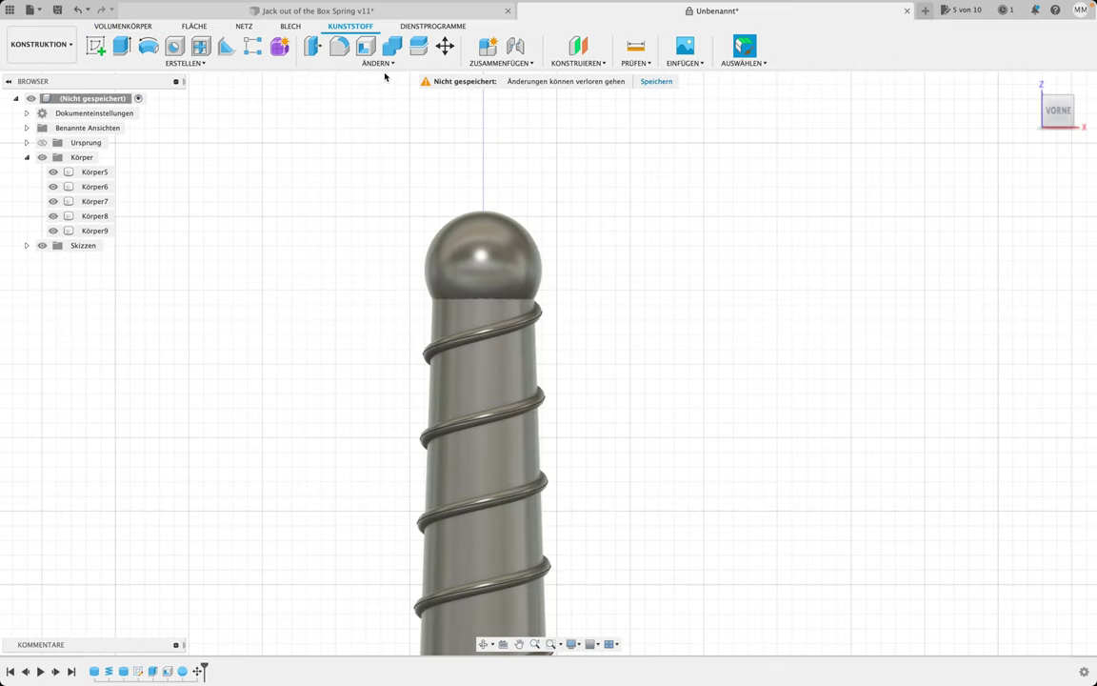
Scale the sphere non-uniformly to about 0.48 in Z and hide the tower body Körper8
click(378, 63)
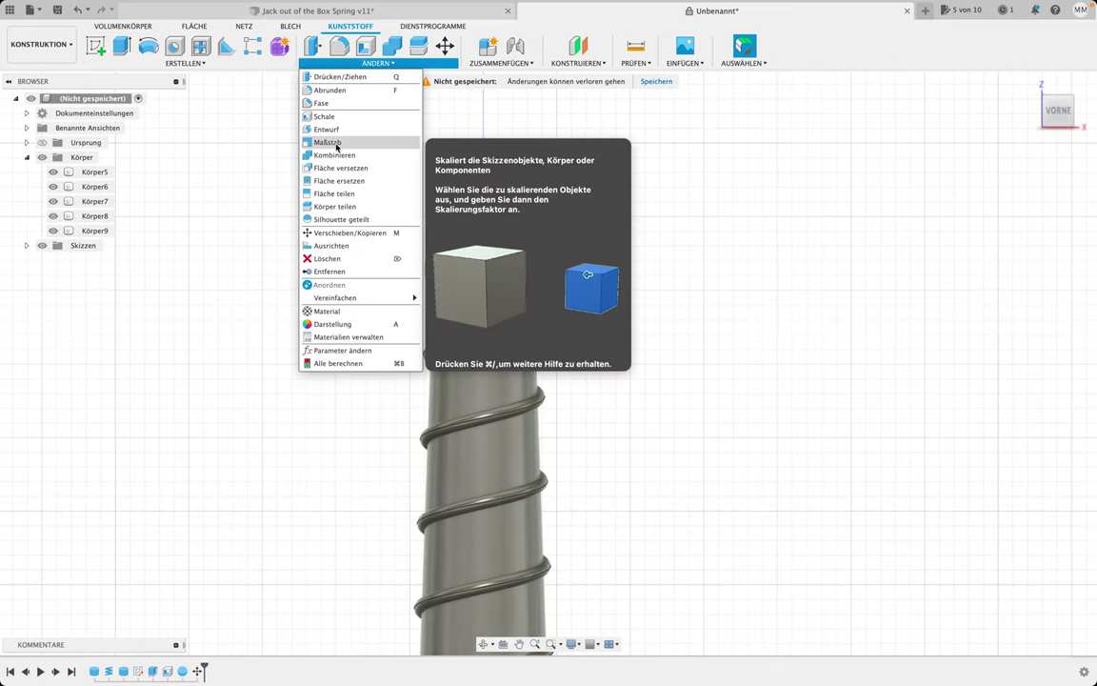
click(335, 142)
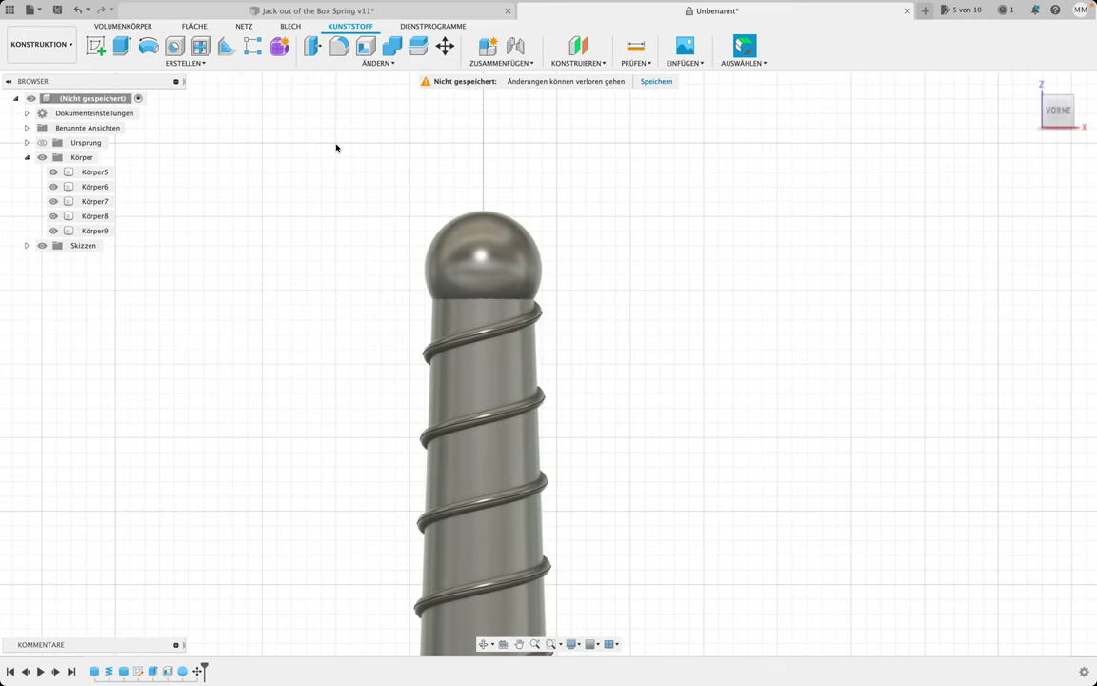
click(478, 248)
click(1037, 209)
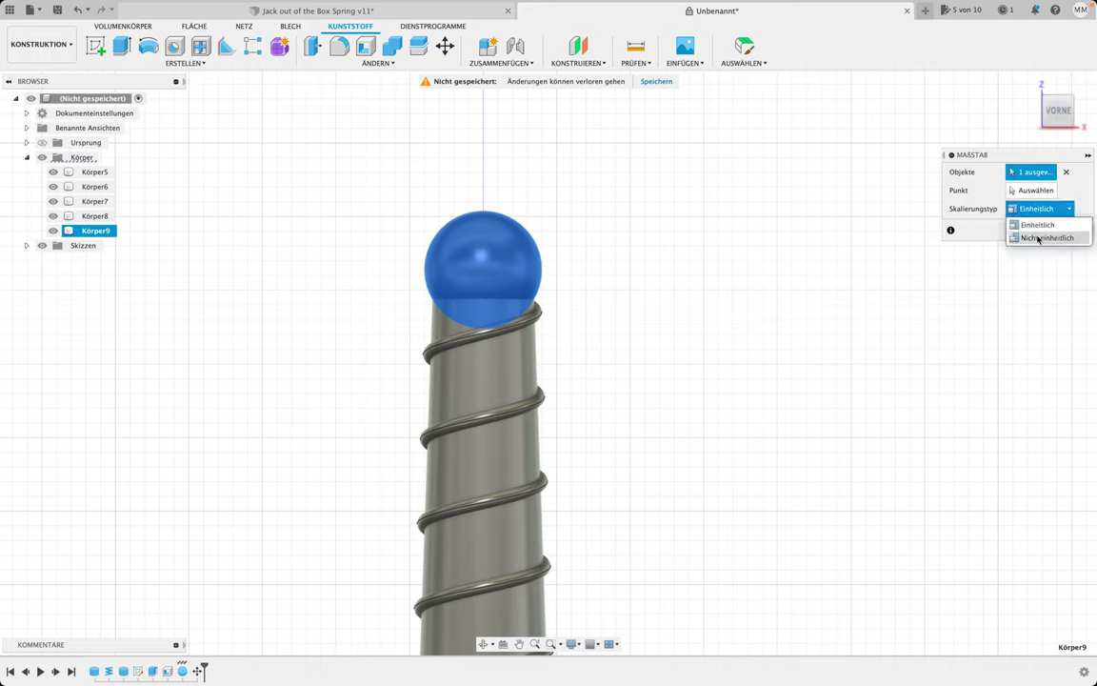
click(1038, 238)
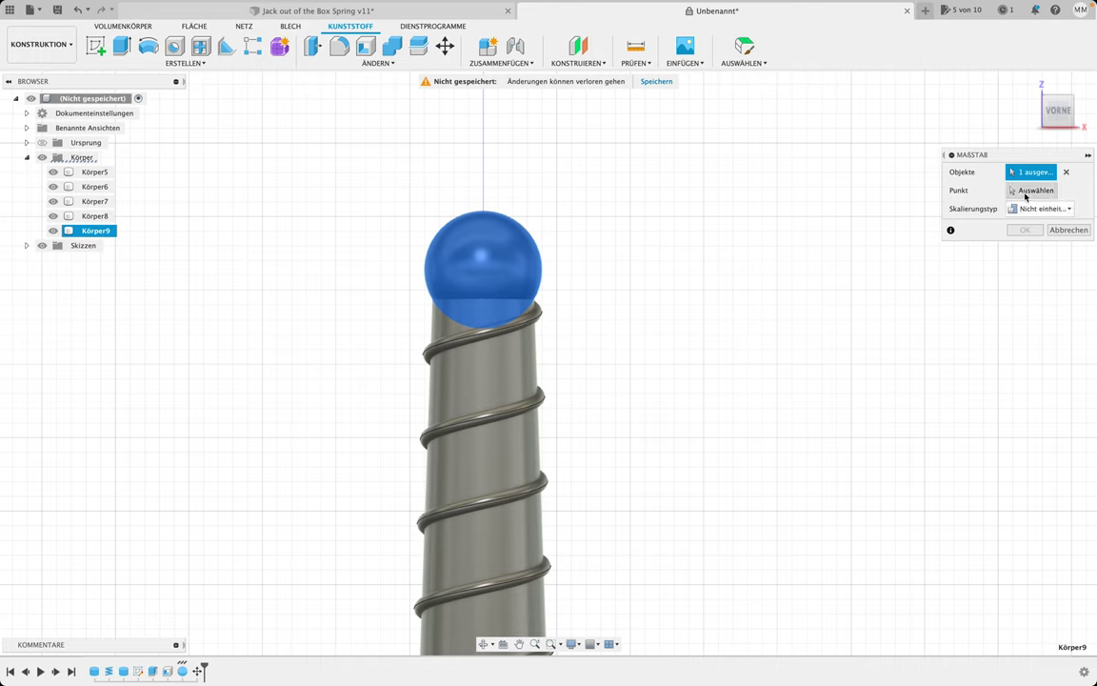
click(1021, 195)
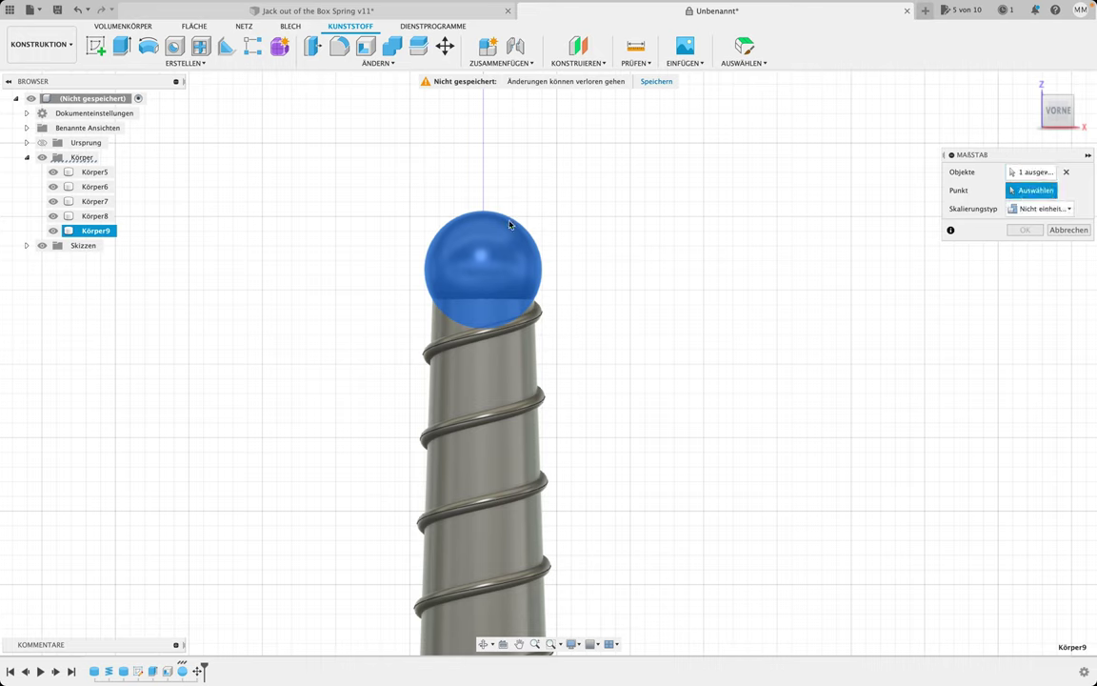
click(533, 268)
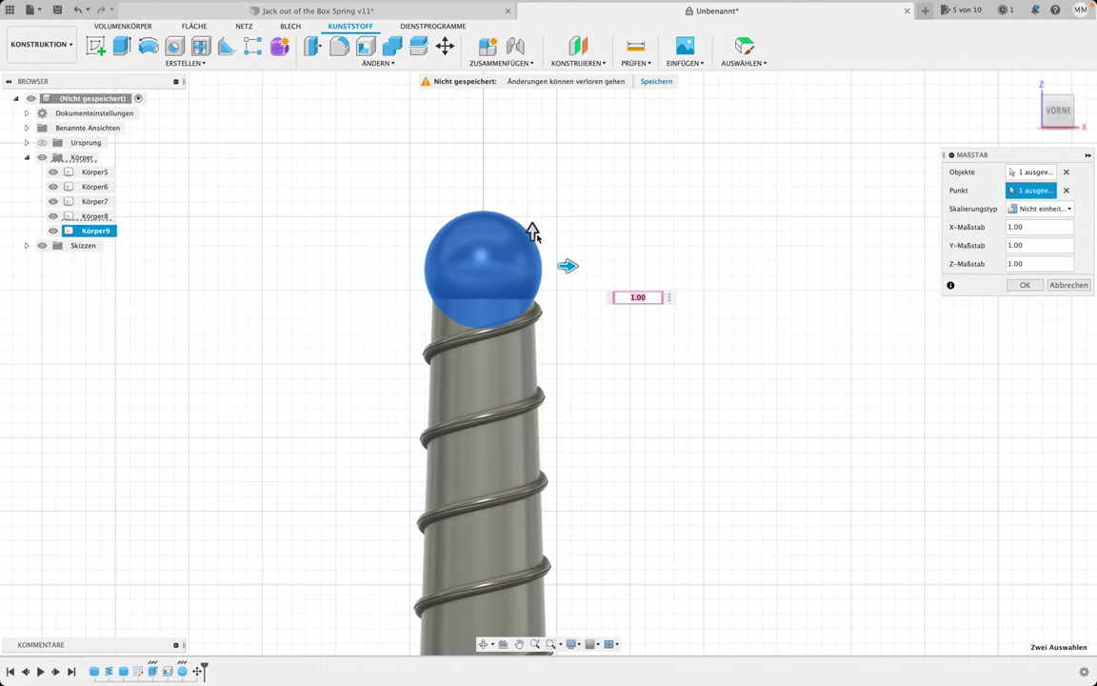
drag(529, 222, 536, 242)
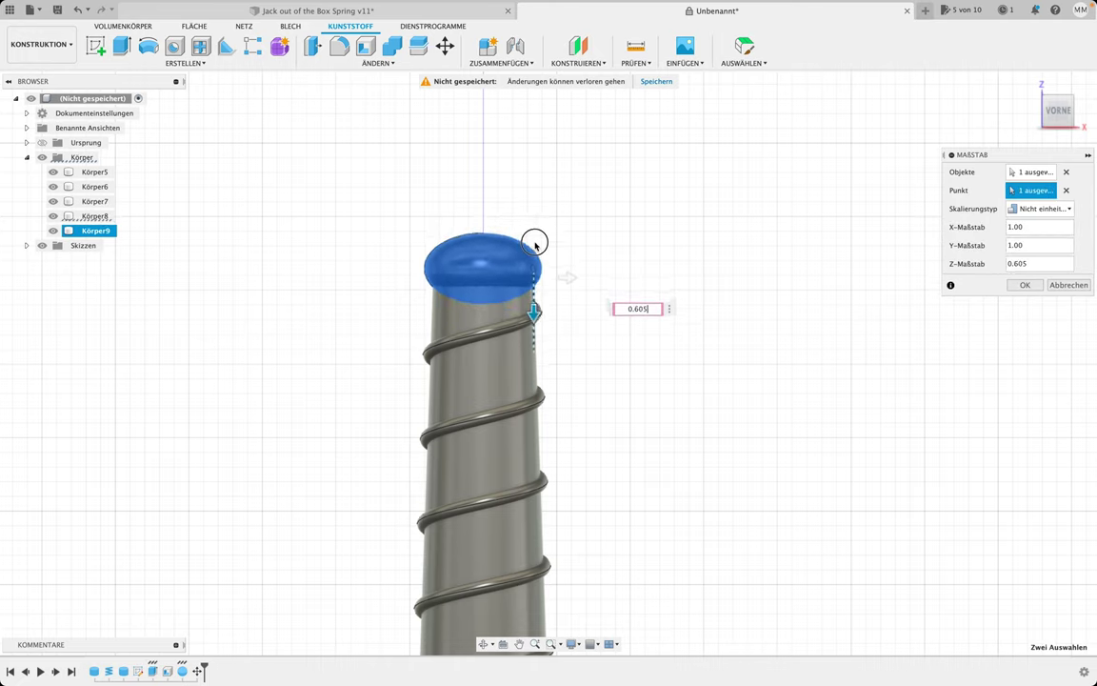
text(0.48)
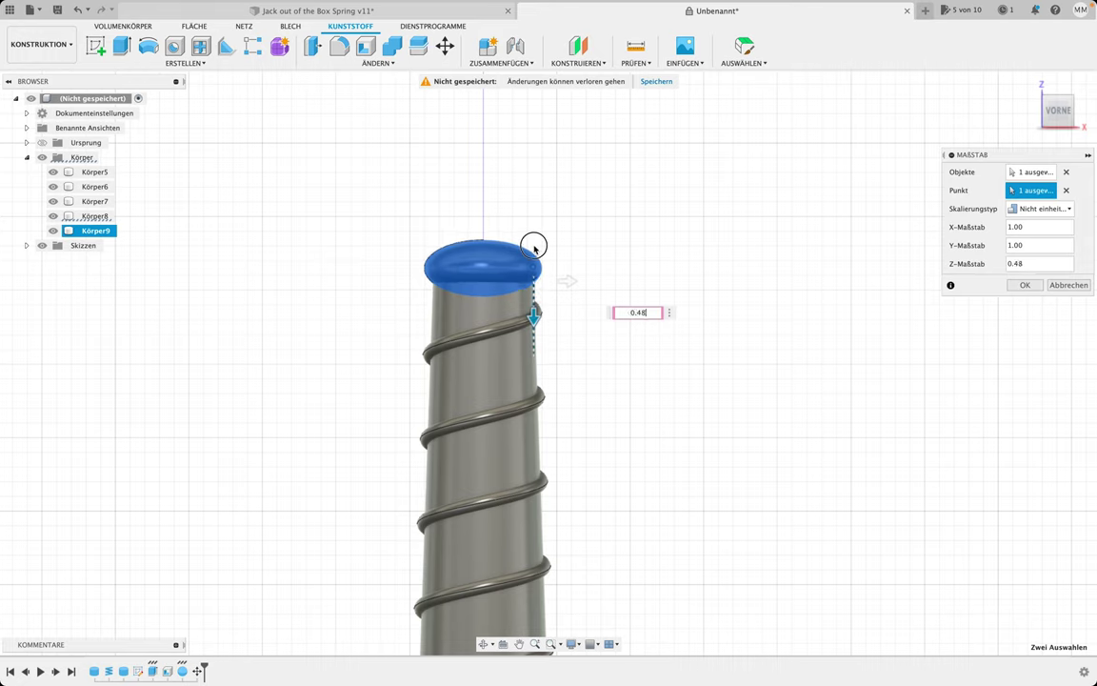
drag(534, 247, 534, 247)
text(0.501)
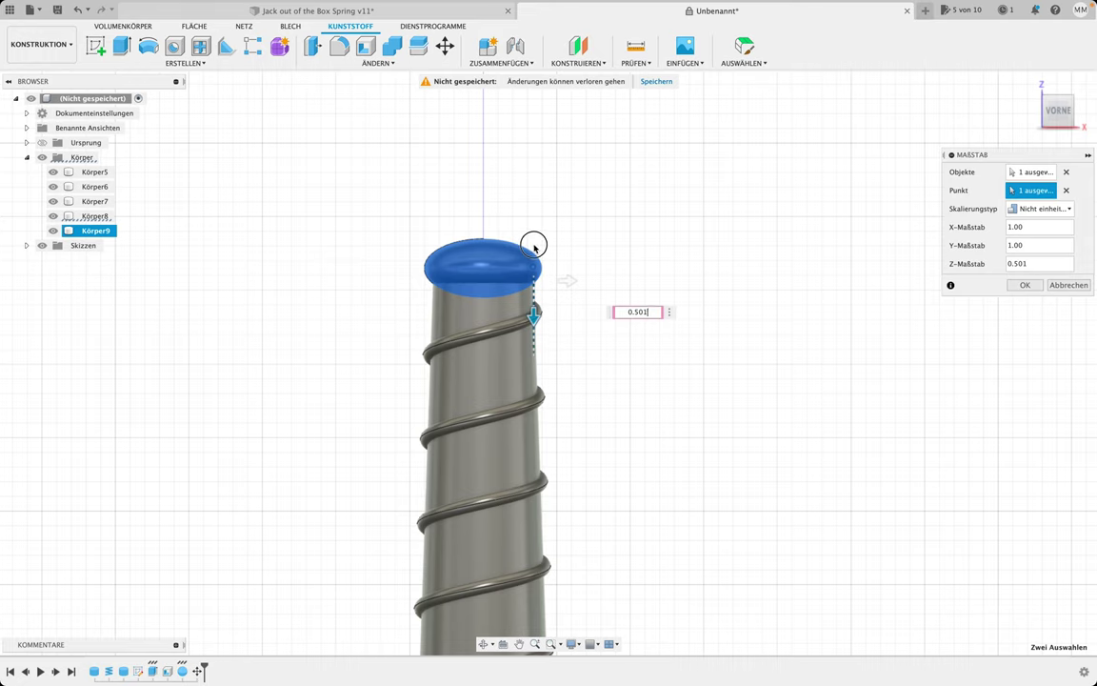
key(Return)
click(53, 216)
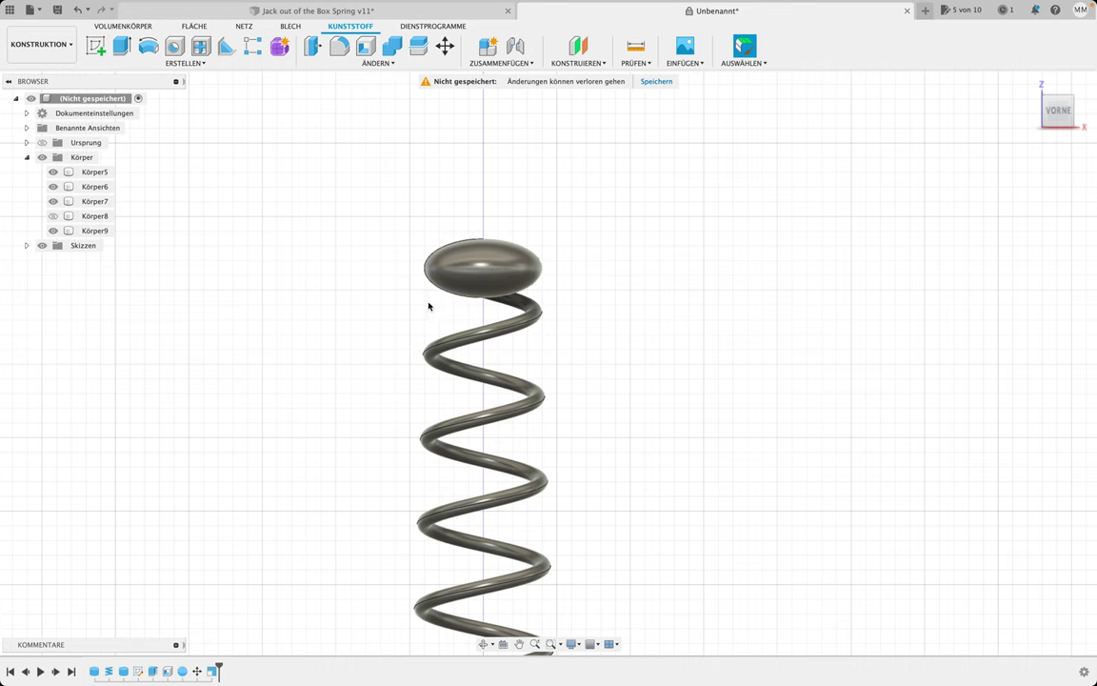
mouse_move(1052, 112)
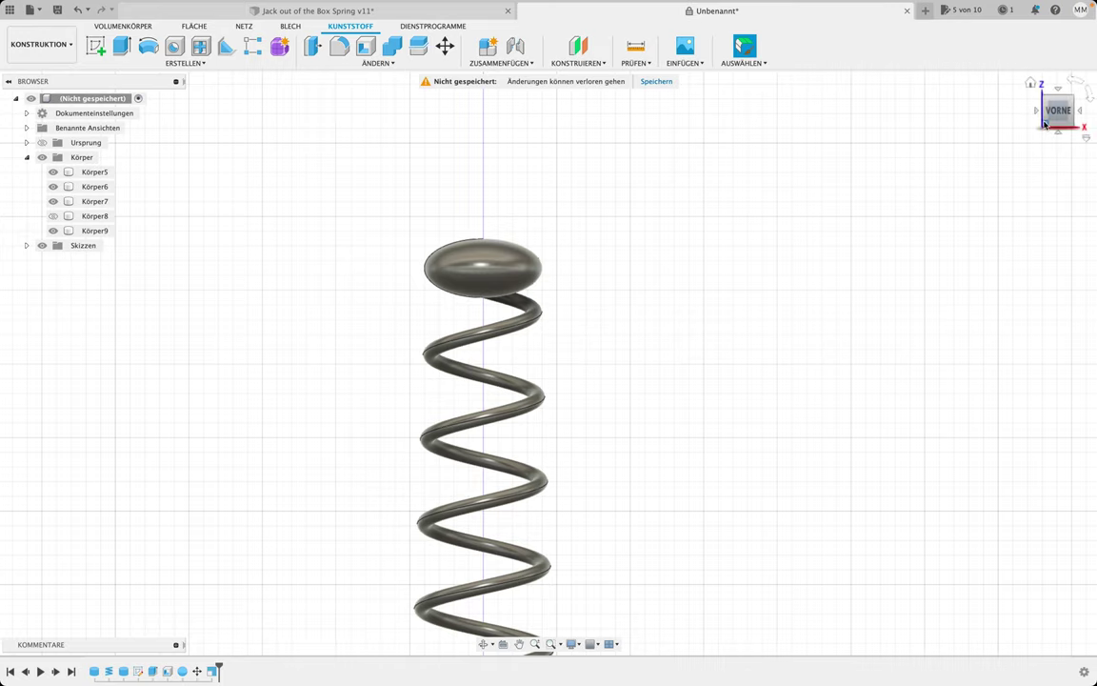
mouse_move(1057, 119)
mouse_down()
mouse_move(718, 121)
mouse_move(891, 116)
mouse_move(886, 93)
mouse_move(886, 123)
mouse_up()
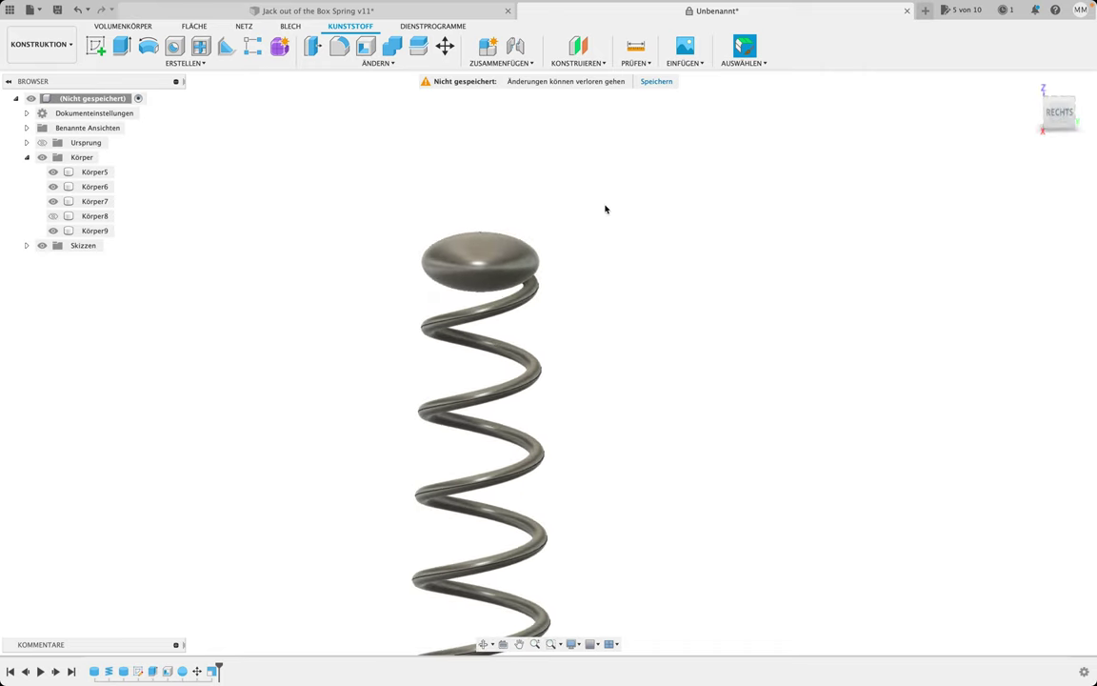
Hide bodies Körper5, Körper6, Körper7 and Körper8 from the home view, leaving only Körper9
click(494, 278)
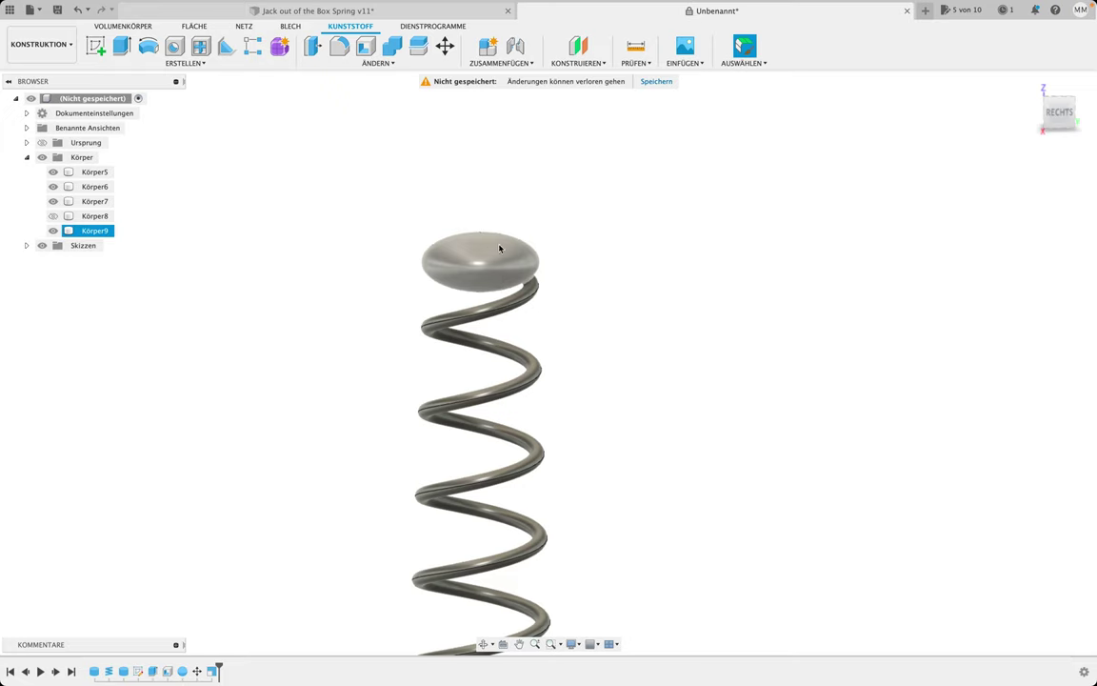
click(53, 216)
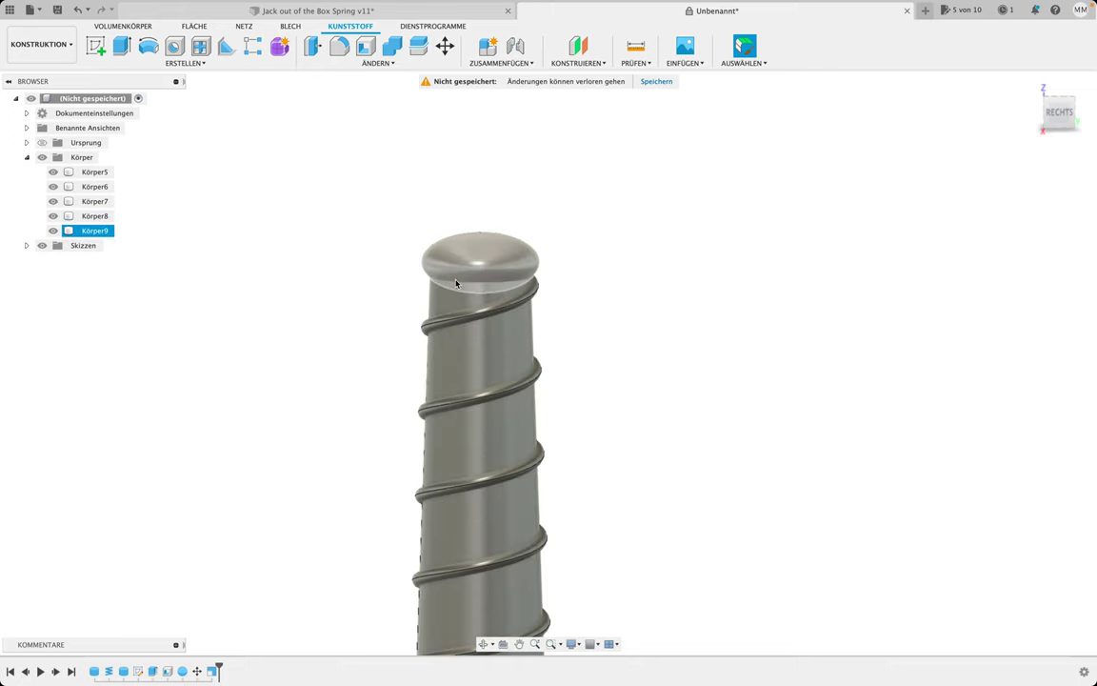
key(F6)
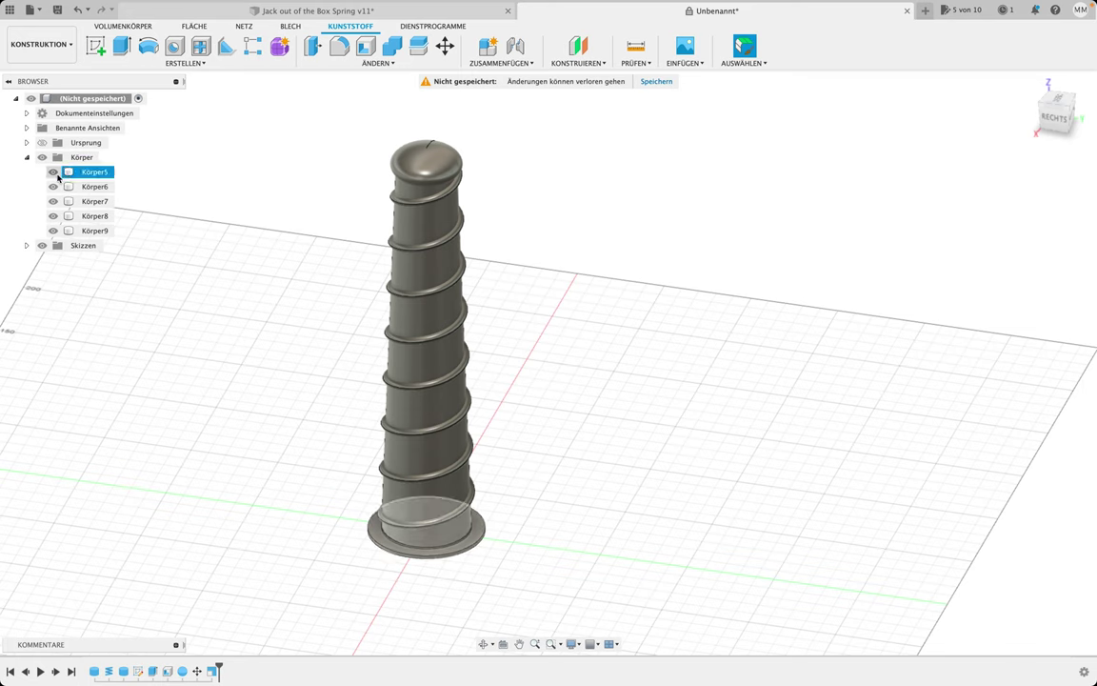
click(53, 173)
click(53, 187)
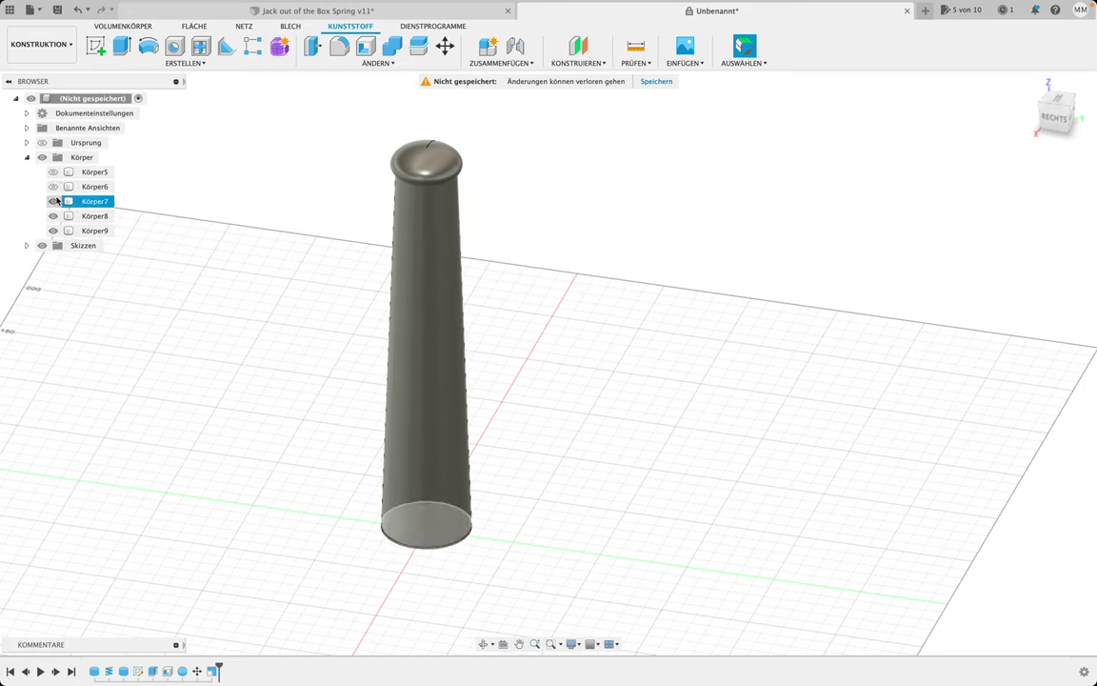
click(53, 201)
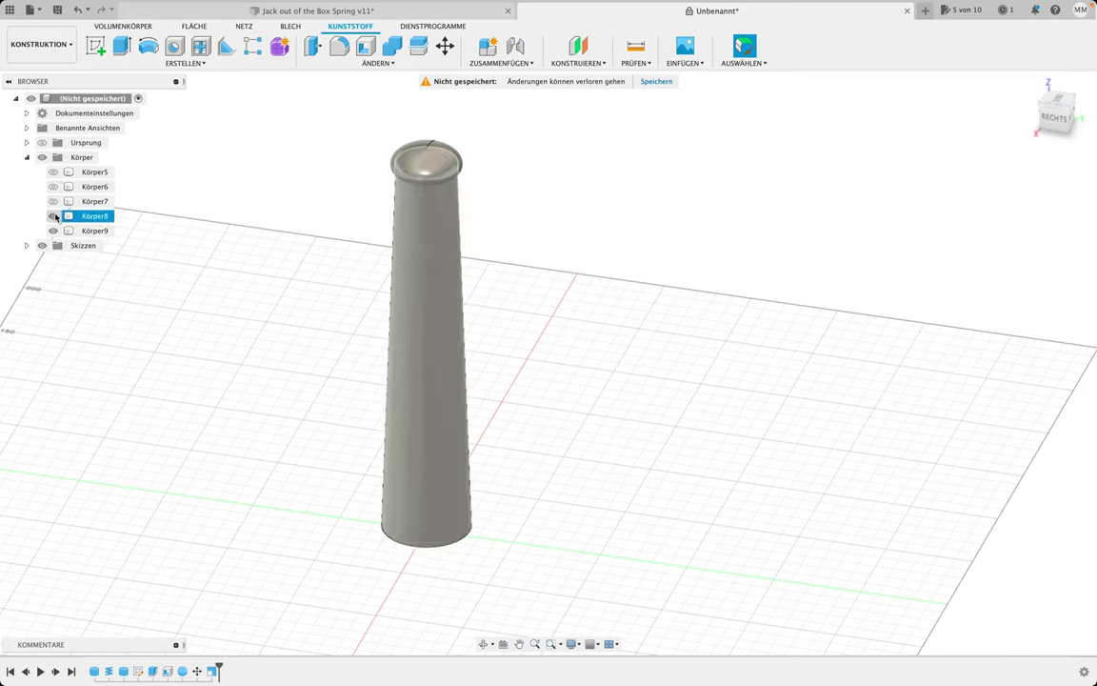
click(53, 216)
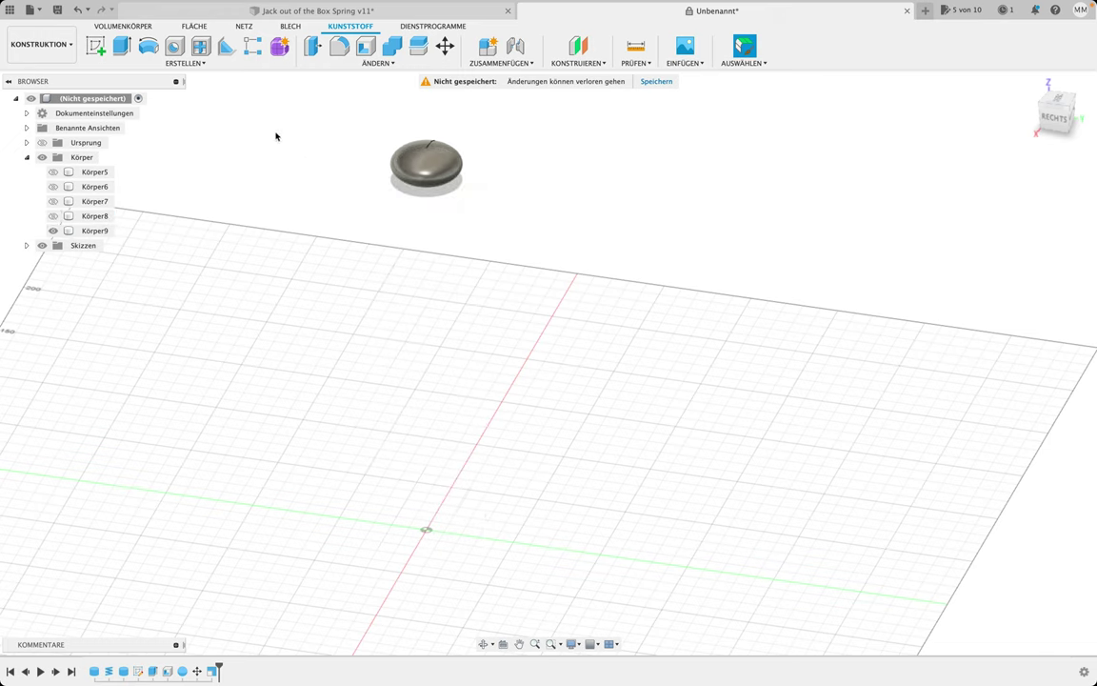
click(193, 63)
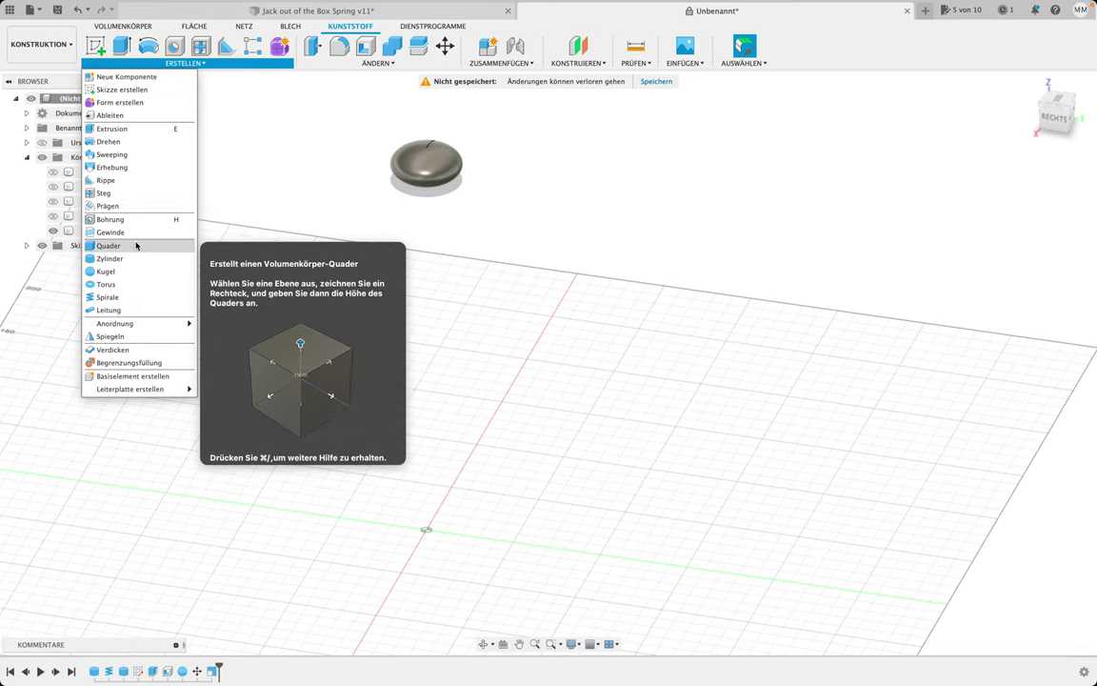
Cut a 60 mm diameter, 230 mm tall cylinder at the origin from the cap Körper9
click(108, 259)
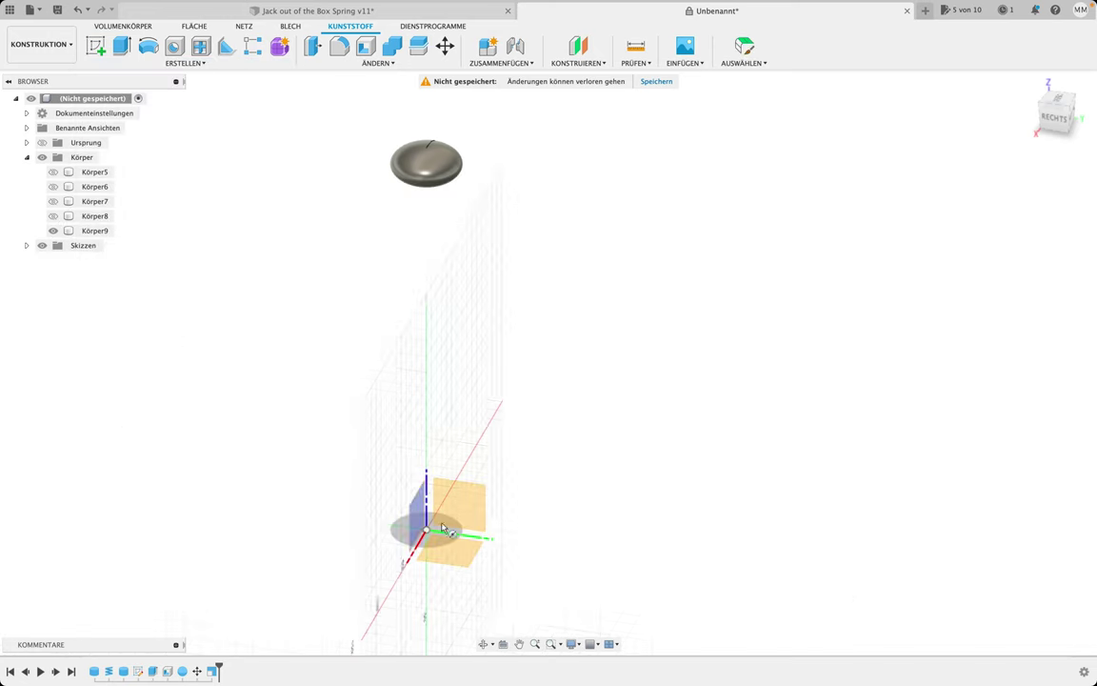
click(440, 549)
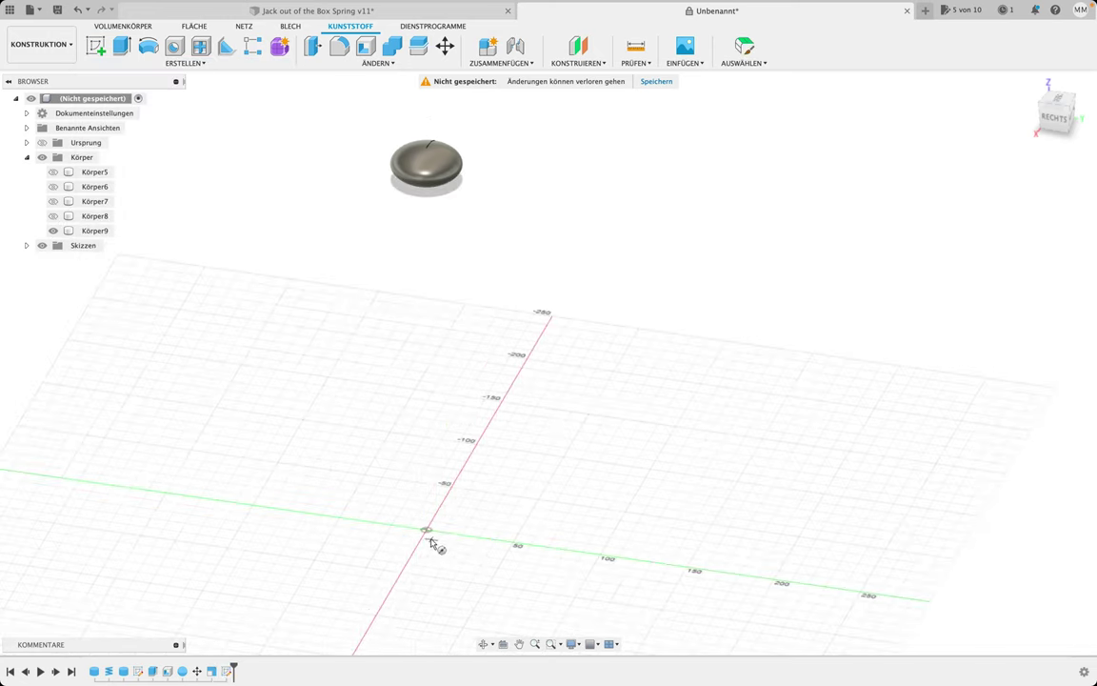
click(426, 530)
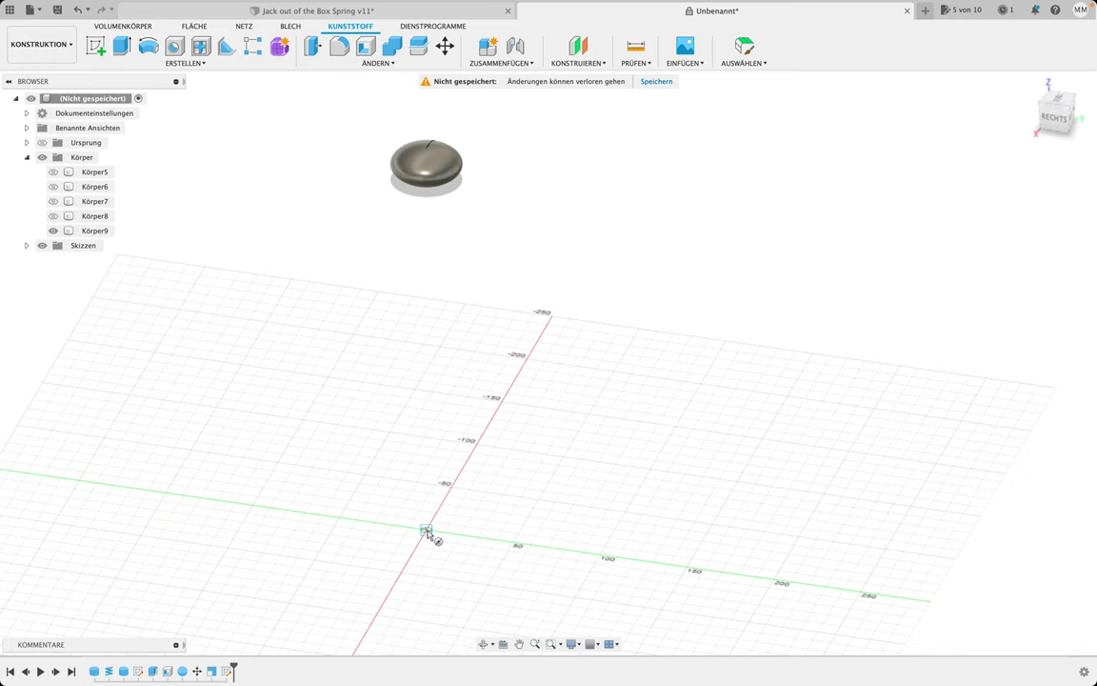
click(476, 541)
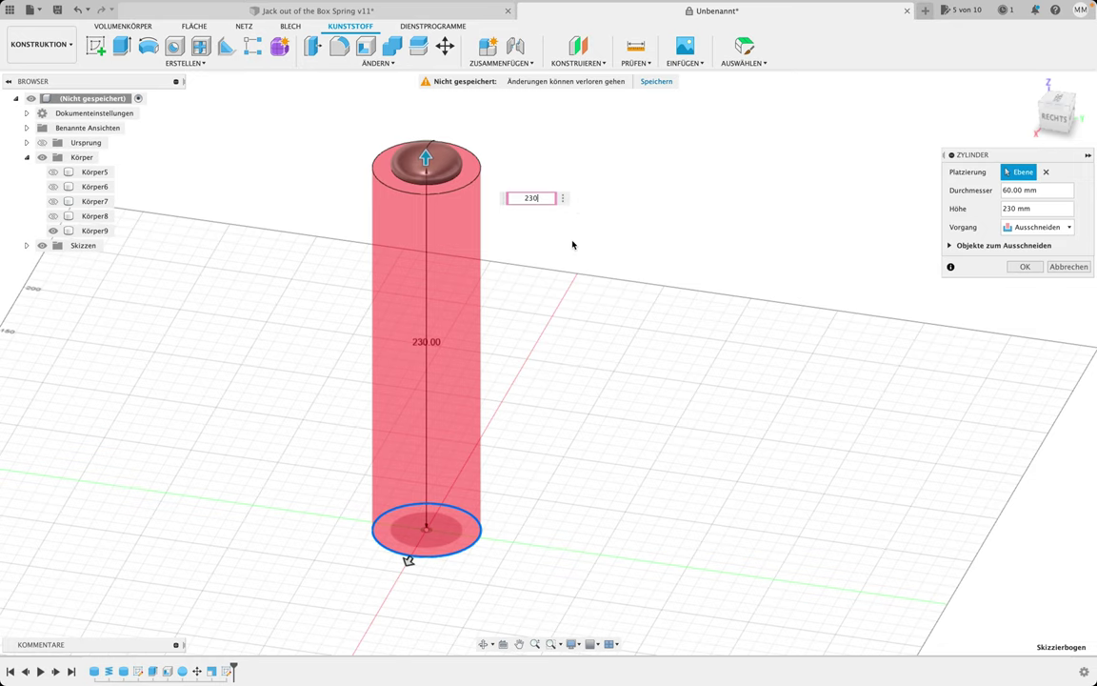
middle_drag(542, 251, 449, 275)
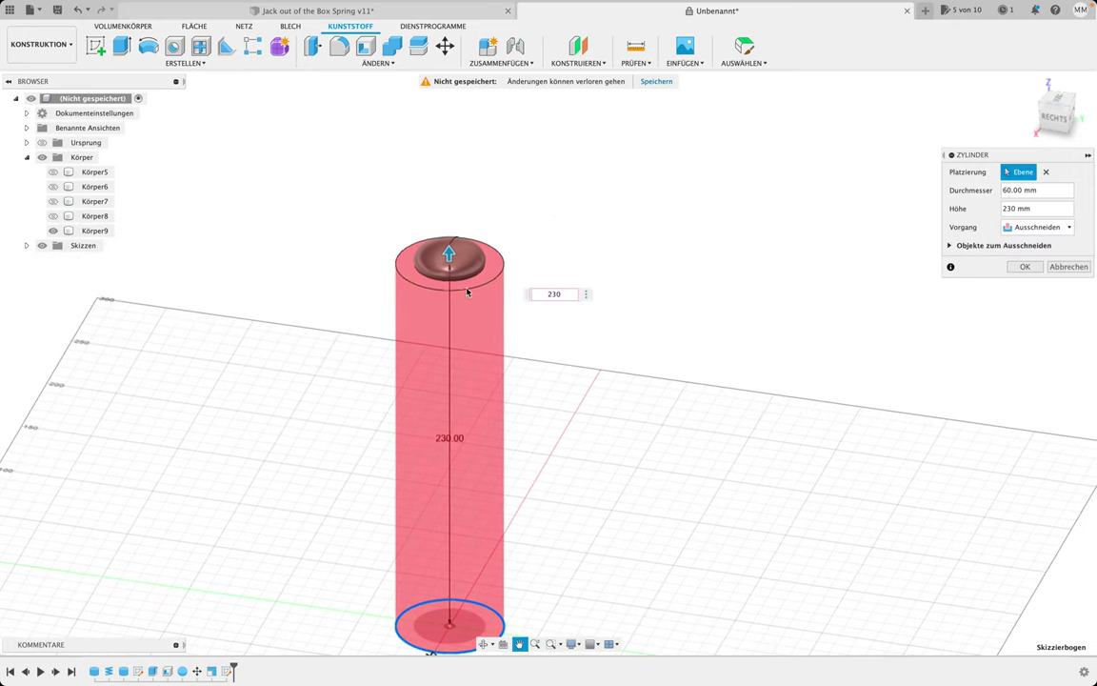
scroll(447, 276, up, 2)
scroll(447, 276, up, 3)
scroll(448, 276, up, 3)
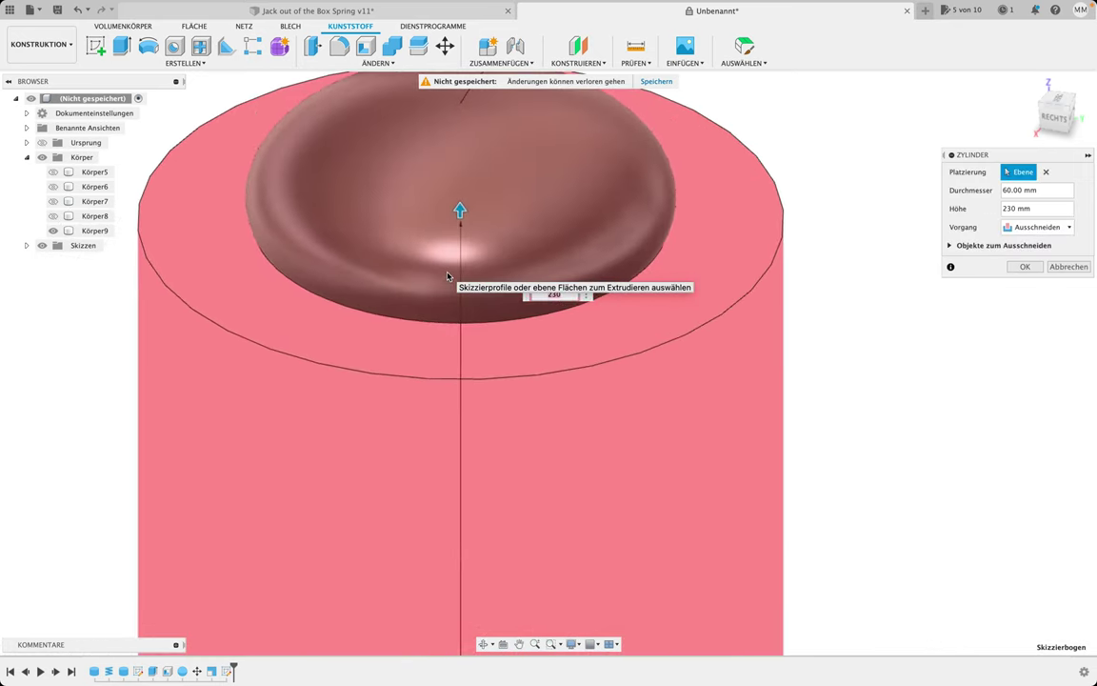
shift+middle_drag(448, 276, 1053, 80)
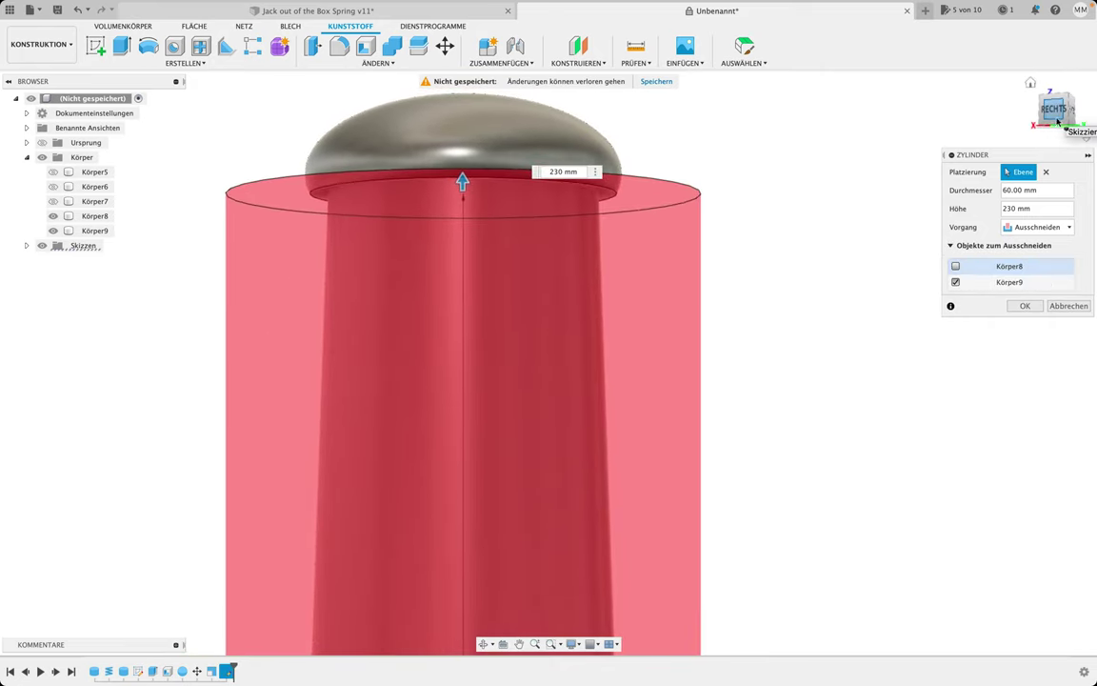
click(1020, 306)
Shrink the cap body uniformly with Modify > Scale to a factor of 0.938
shift+middle_drag(668, 279, 627, 240)
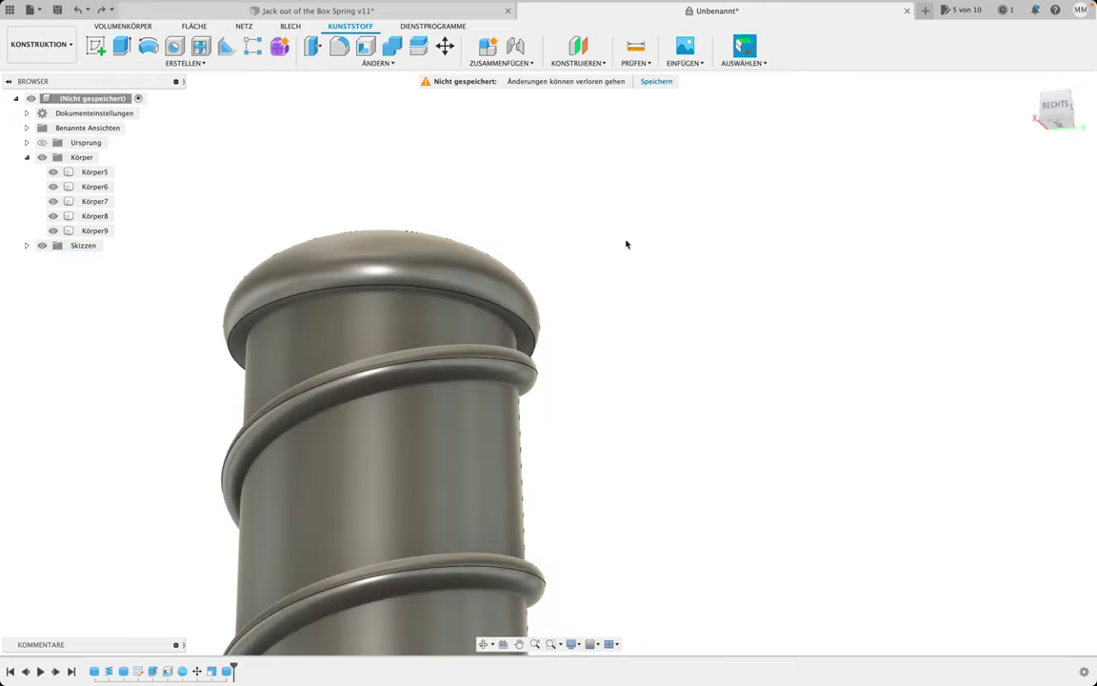
click(436, 257)
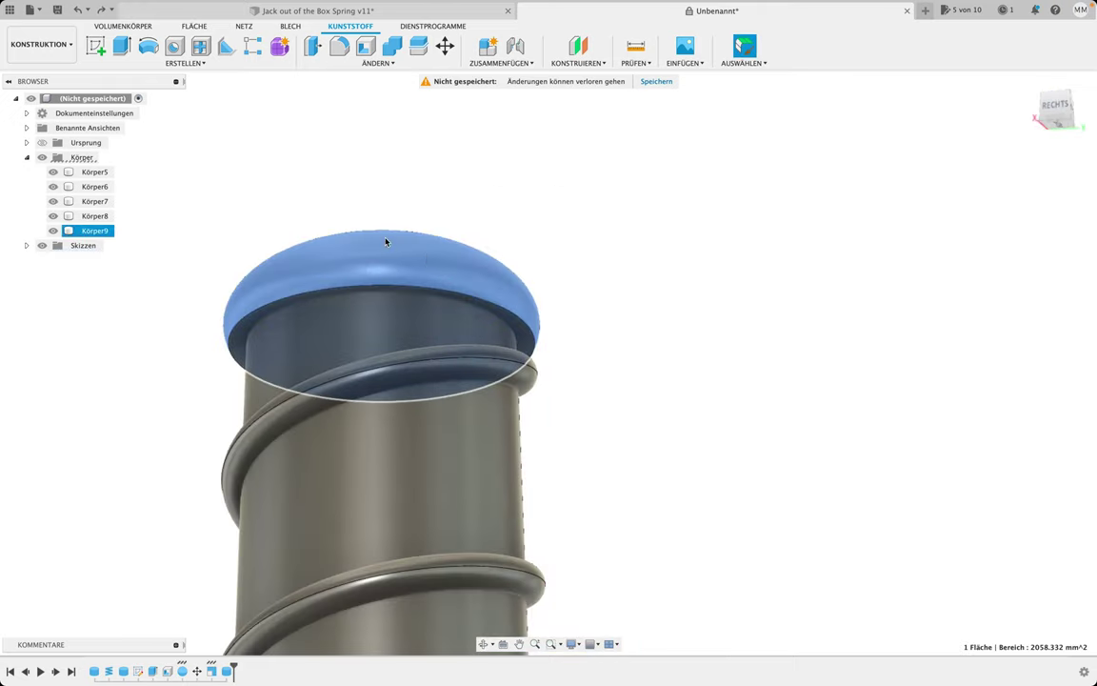
click(377, 63)
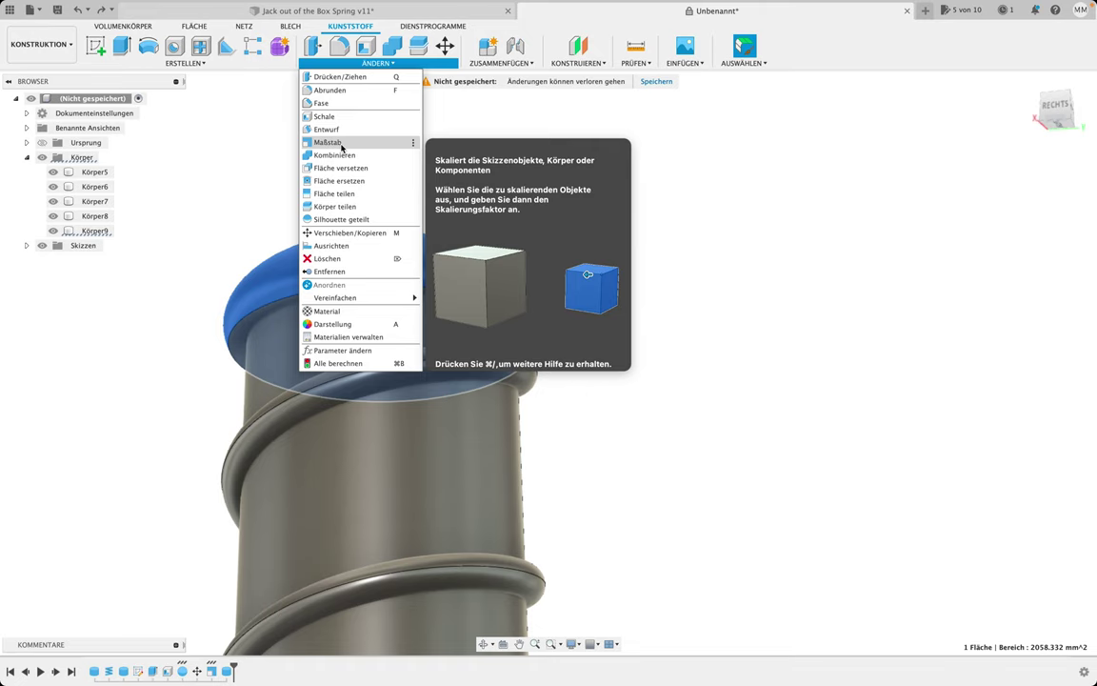
click(328, 142)
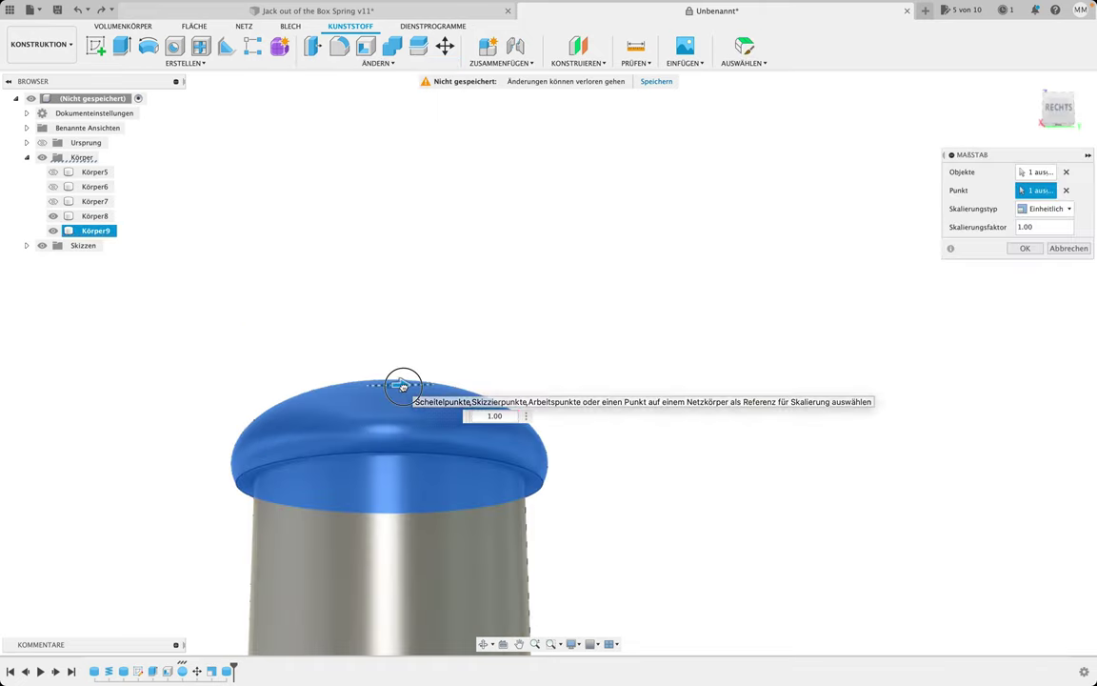
drag(403, 388, 394, 388)
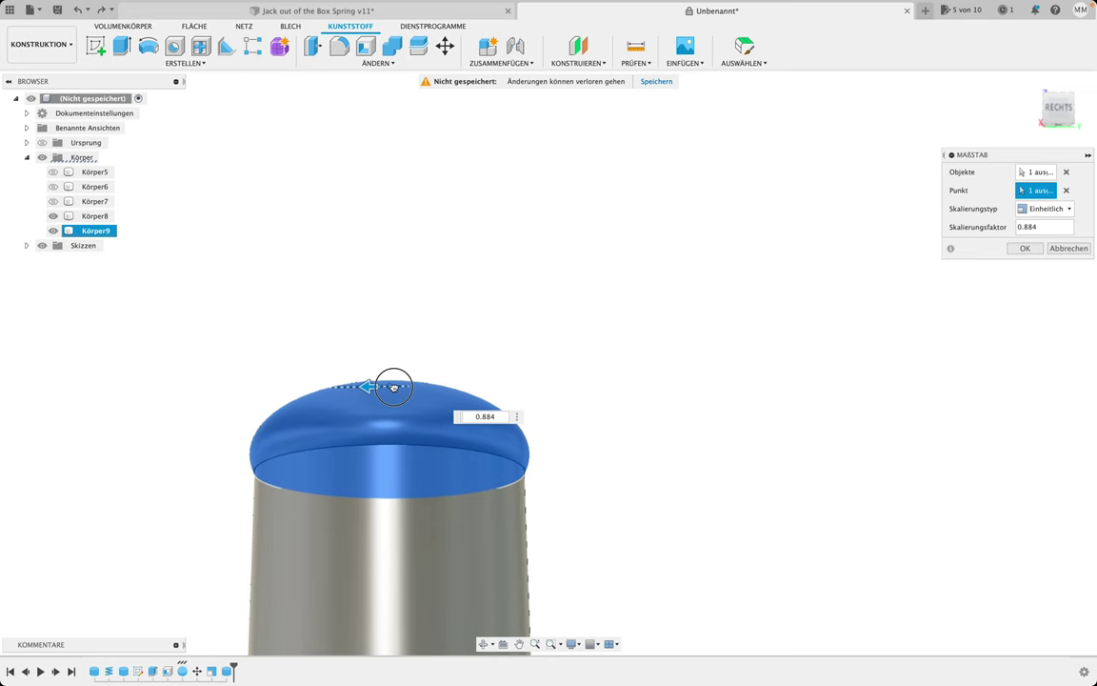
Hide the ghosted cylinder and tower body Körper8, and show the base disc under the spring
click(52, 187)
click(52, 187)
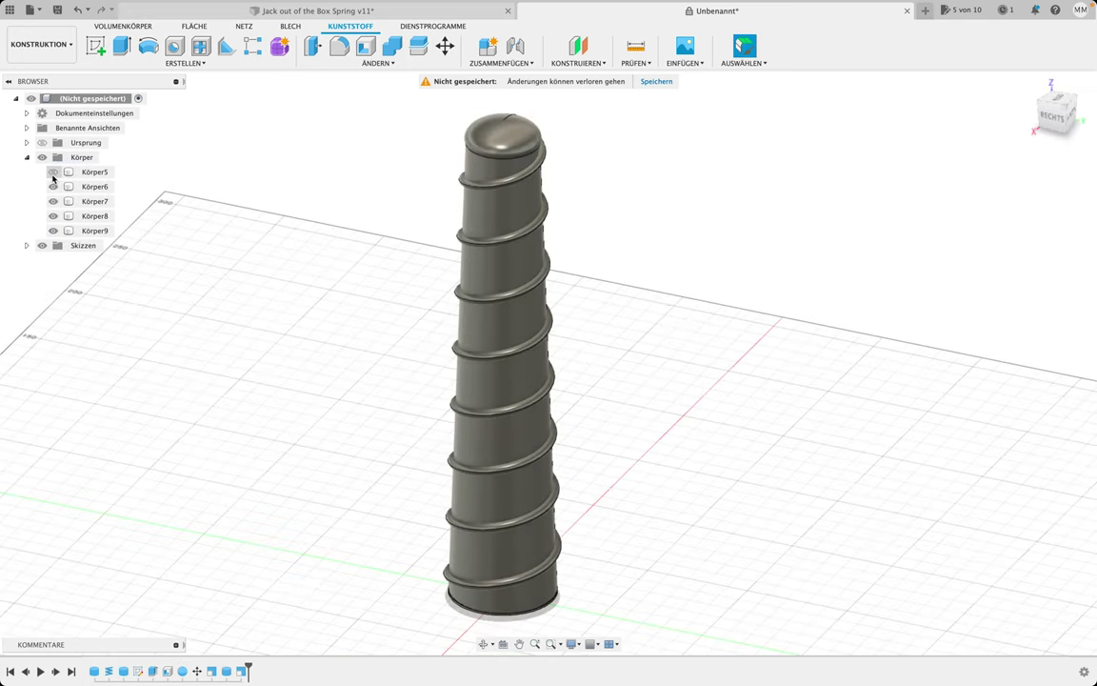
click(52, 172)
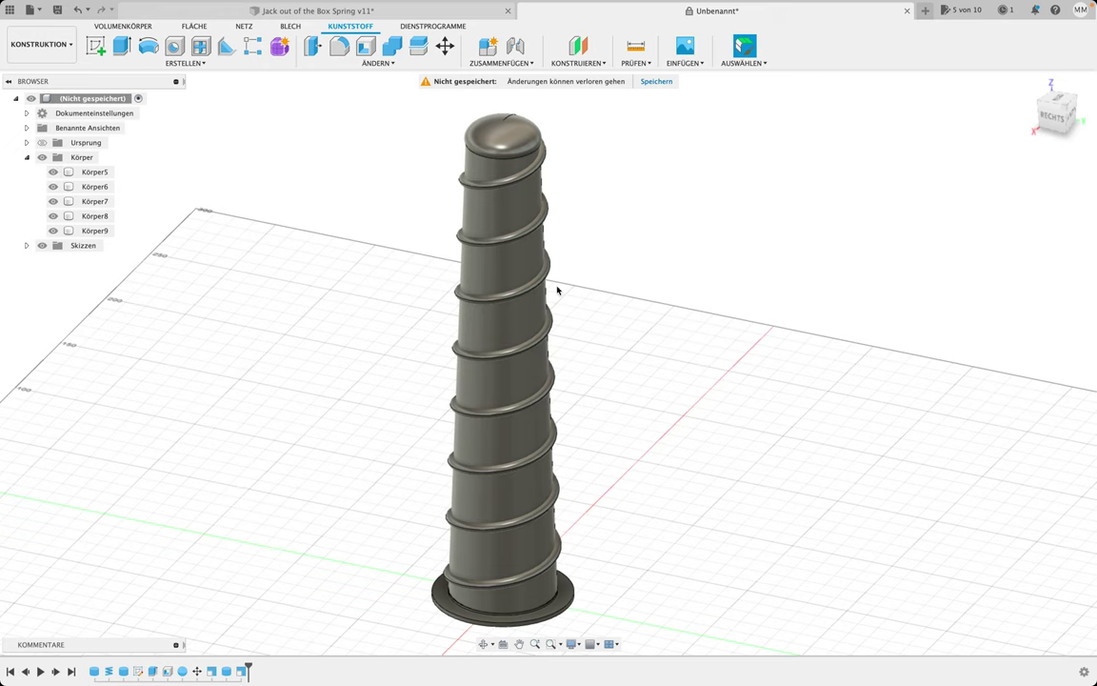
click(509, 276)
click(255, 246)
click(50, 202)
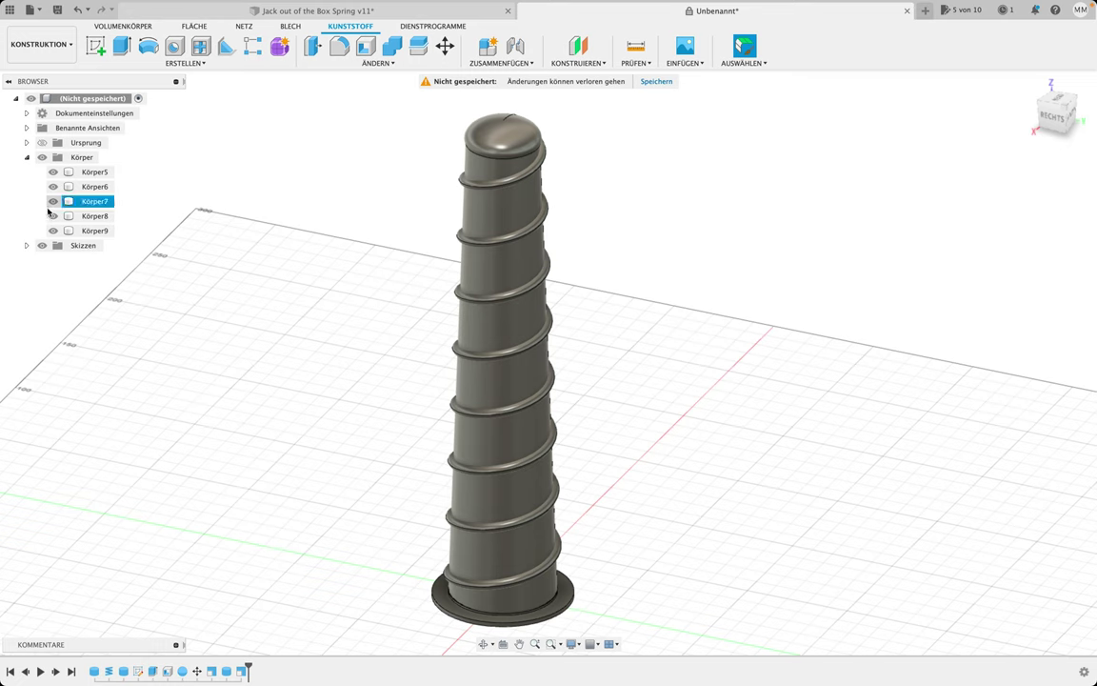
click(51, 216)
click(53, 216)
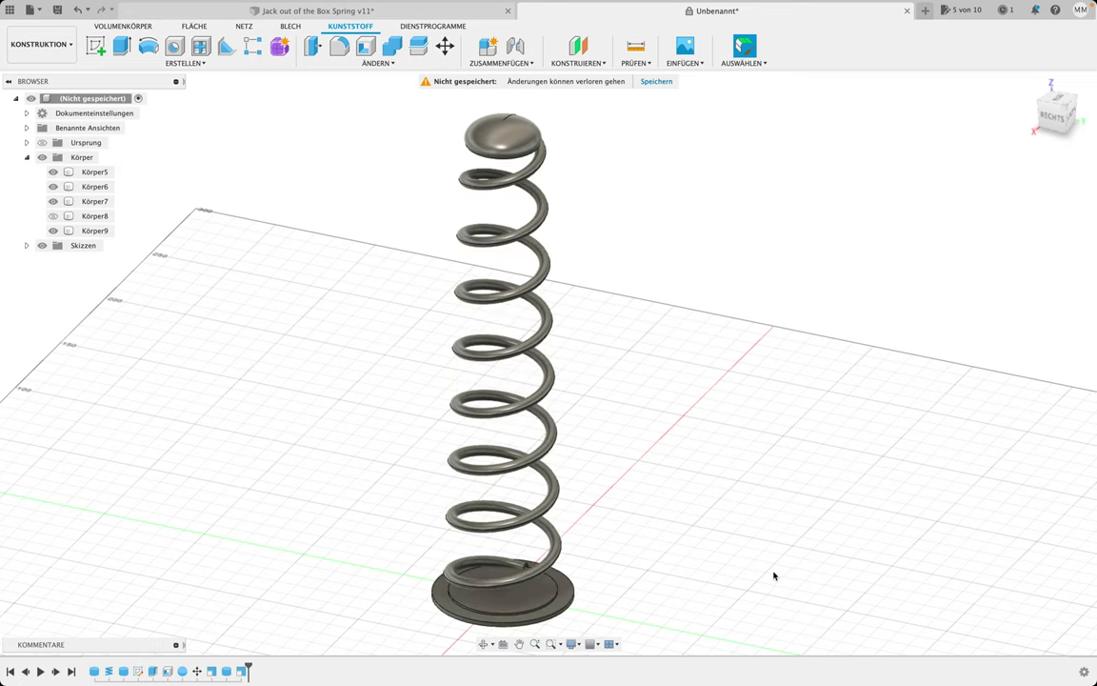
Zoom and orbit around the exposed spring, then show tower body Körper8 again
scroll(650, 496, up, 2)
scroll(646, 497, up, 2)
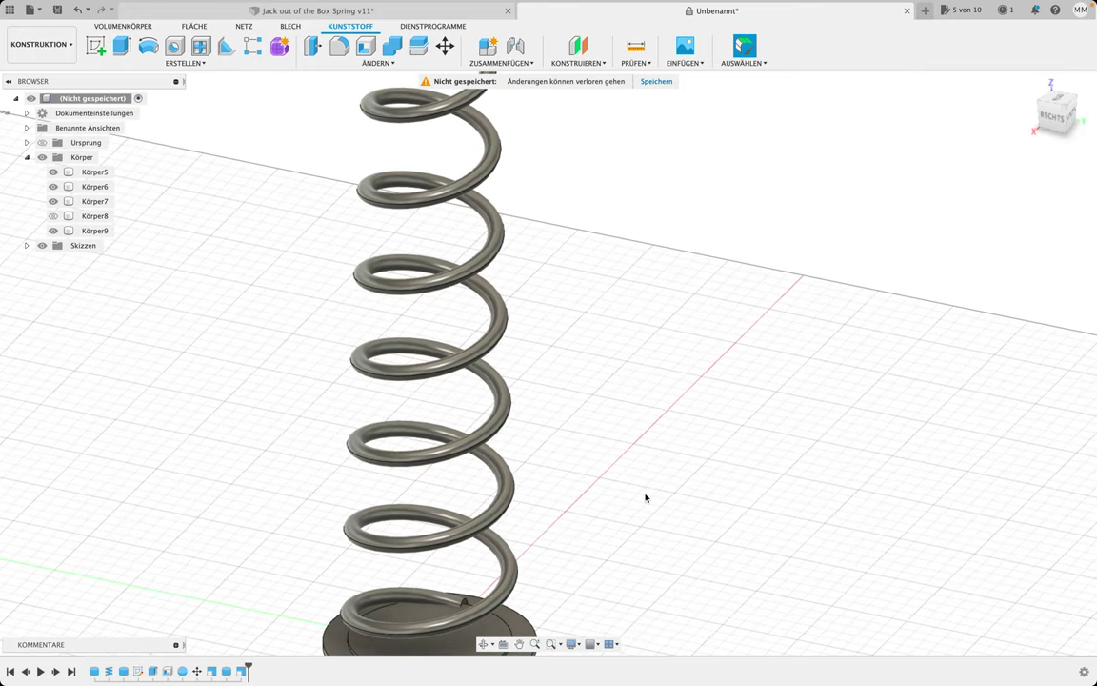
click(620, 480)
click(624, 448)
mouse_move(613, 424)
shift+middle_down()
mouse_move(617, 289)
mouse_move(610, 393)
shift+middle_up()
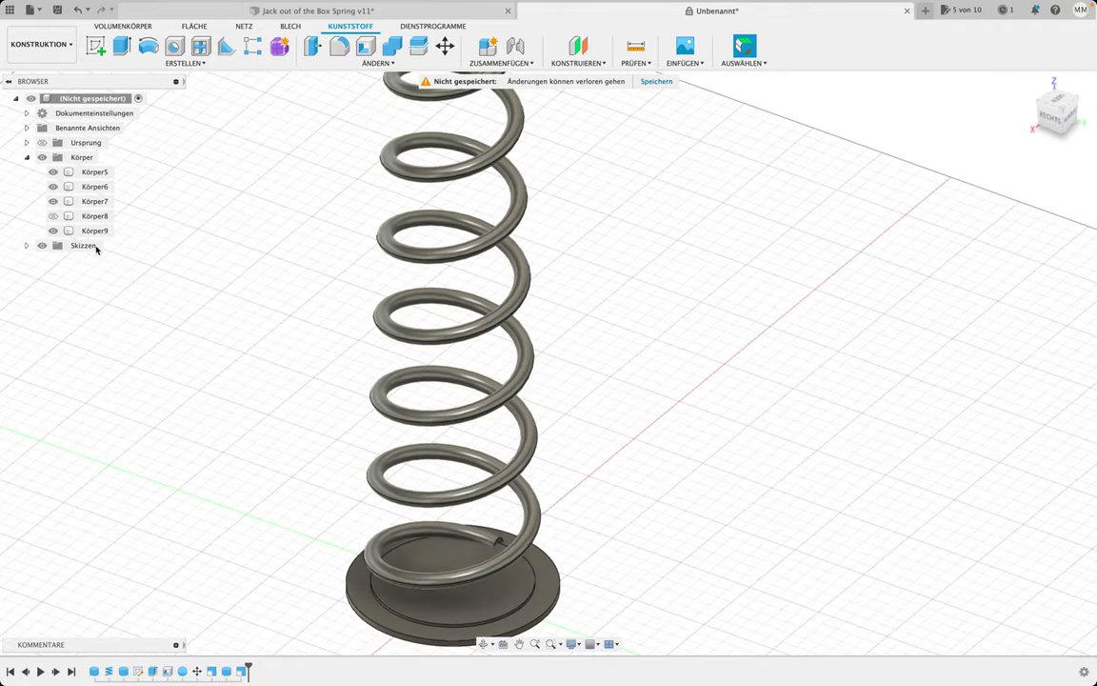
click(90, 217)
click(54, 216)
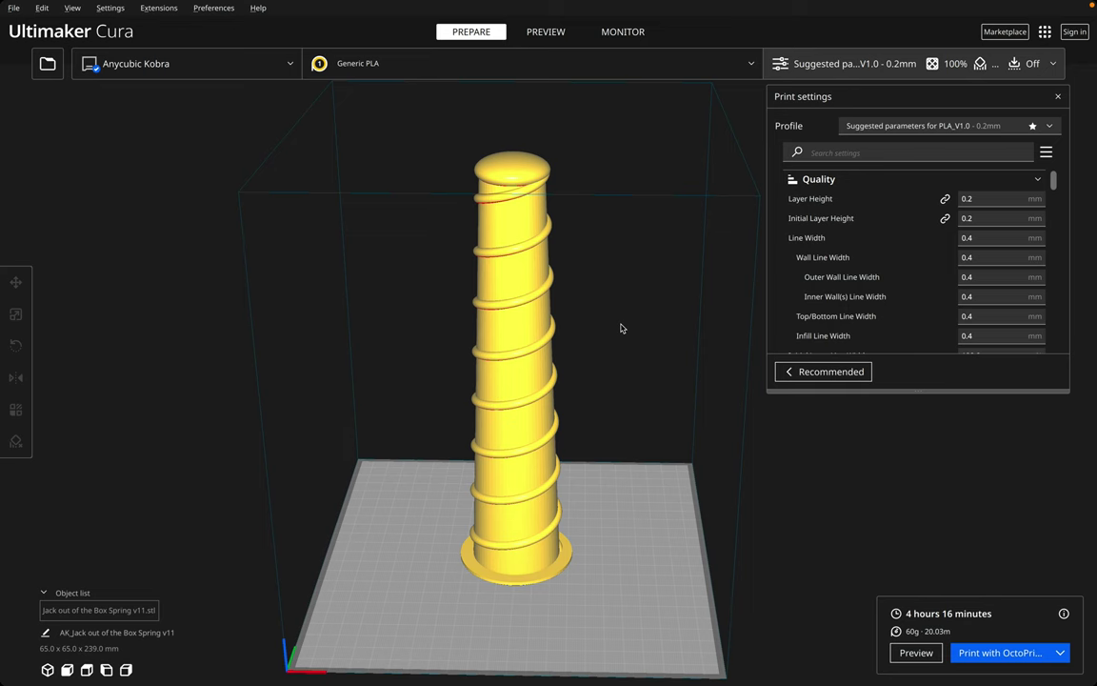
Orbit and zoom onto the spring on the build plate, then view its 1195-layer sliced preview
mouse_move(619, 326)
right_down()
mouse_move(593, 308)
mouse_move(627, 287)
mouse_move(672, 317)
mouse_move(591, 363)
mouse_move(612, 347)
right_up()
scroll(568, 322, up, 1)
scroll(569, 323, up, 2)
scroll(568, 322, up, 2)
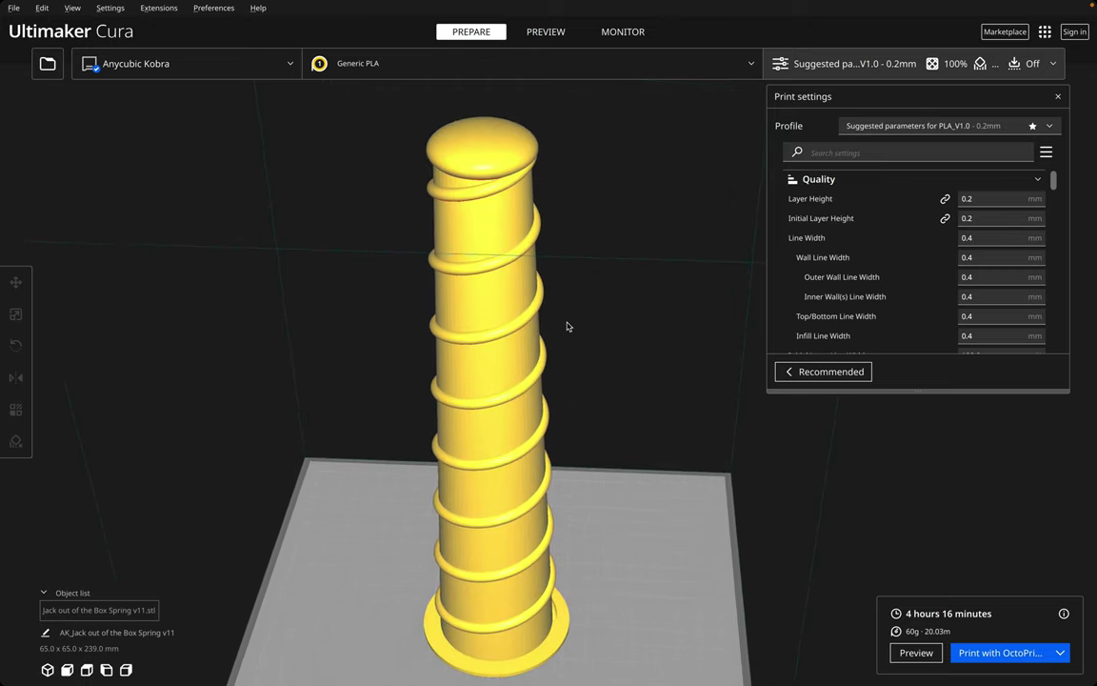
scroll(569, 323, up, 2)
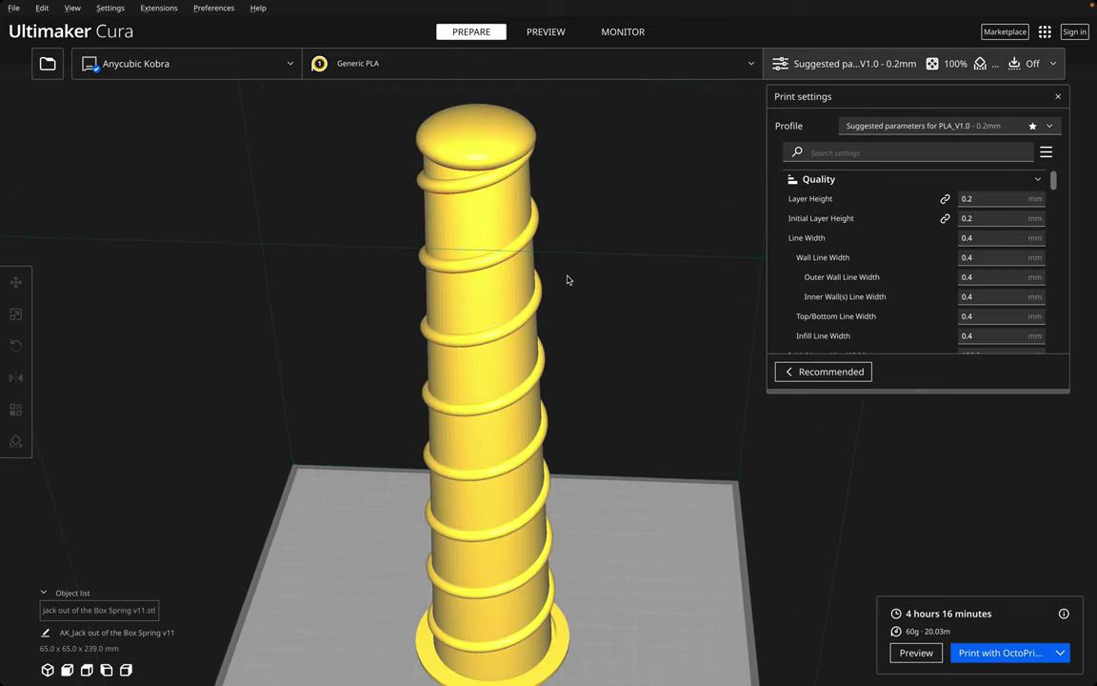
click(545, 31)
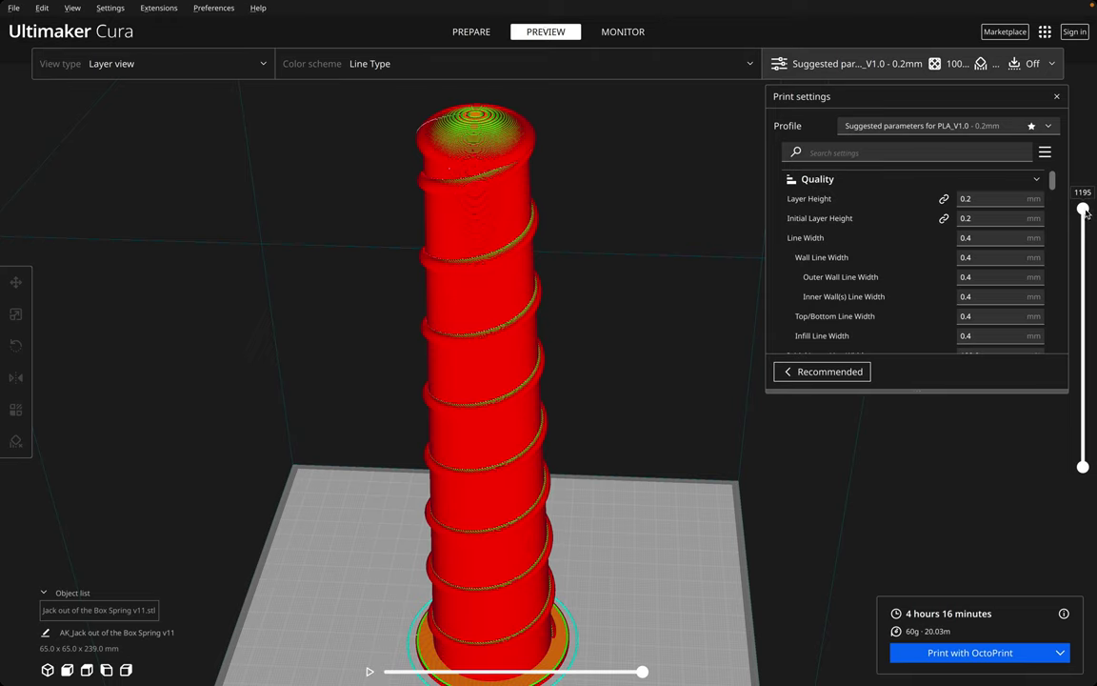
drag(1083, 214, 1082, 257)
mouse_move(598, 155)
right_down()
mouse_move(608, 237)
mouse_move(635, 235)
right_up()
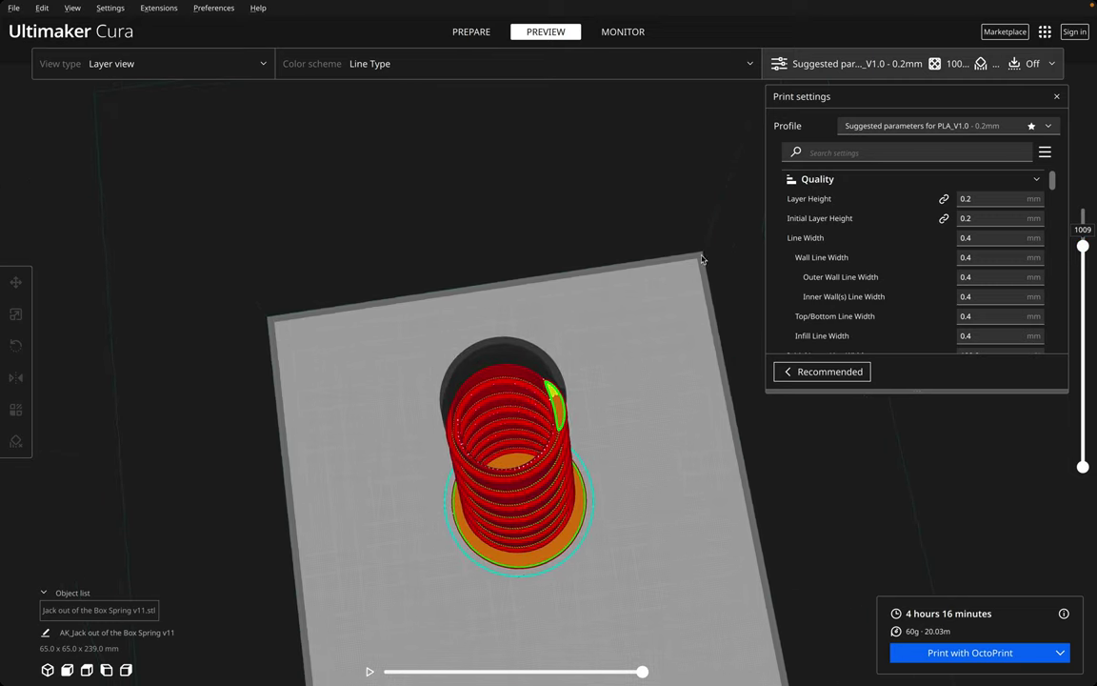
mouse_move(1084, 247)
mouse_down()
mouse_move(1085, 421)
mouse_move(1075, 295)
mouse_up()
scroll(481, 423, up, 2)
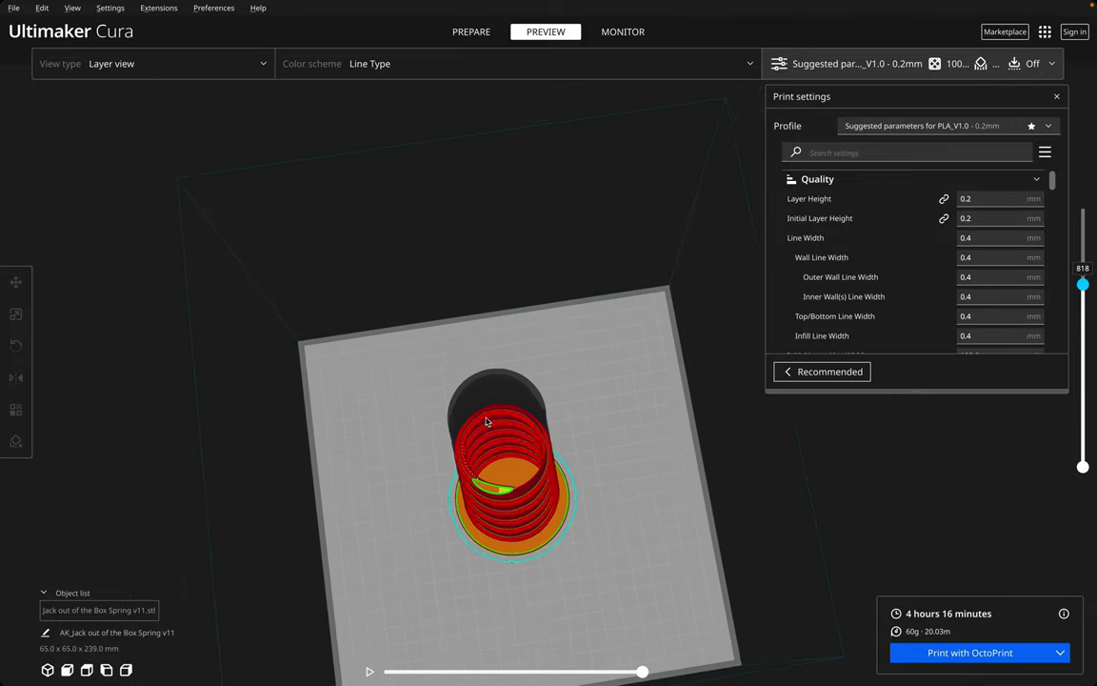
scroll(484, 422, up, 5)
mouse_move(578, 308)
right_down()
mouse_move(539, 359)
mouse_move(514, 354)
right_up()
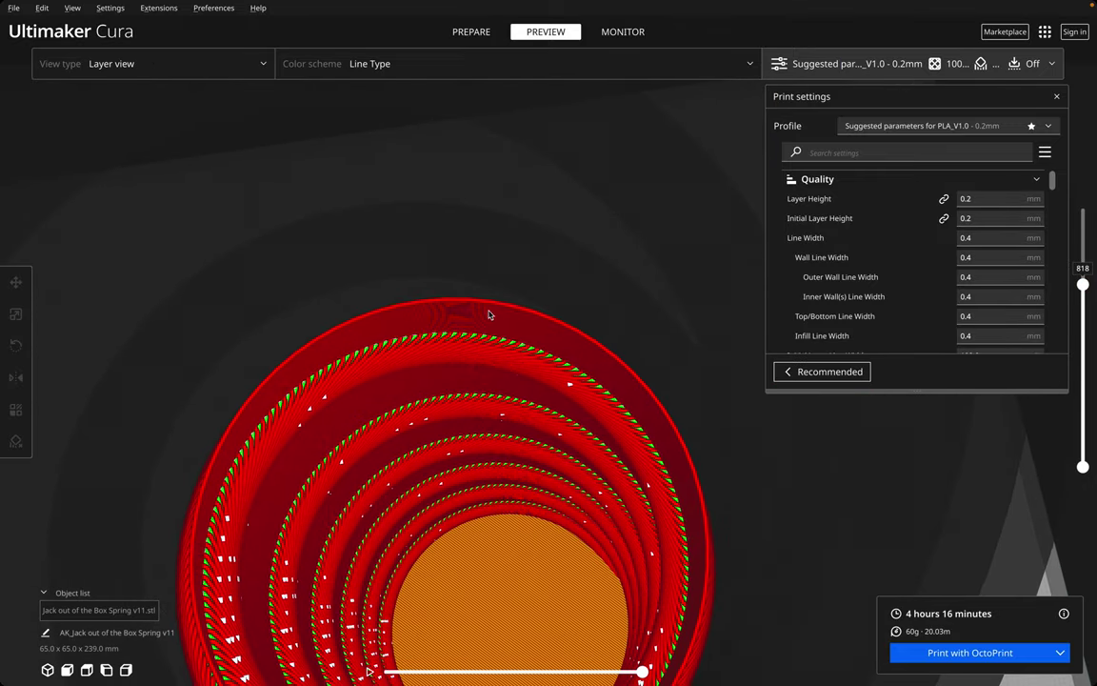
scroll(592, 392, down, 3)
right_drag(592, 393, 551, 428)
scroll(552, 430, down, 1)
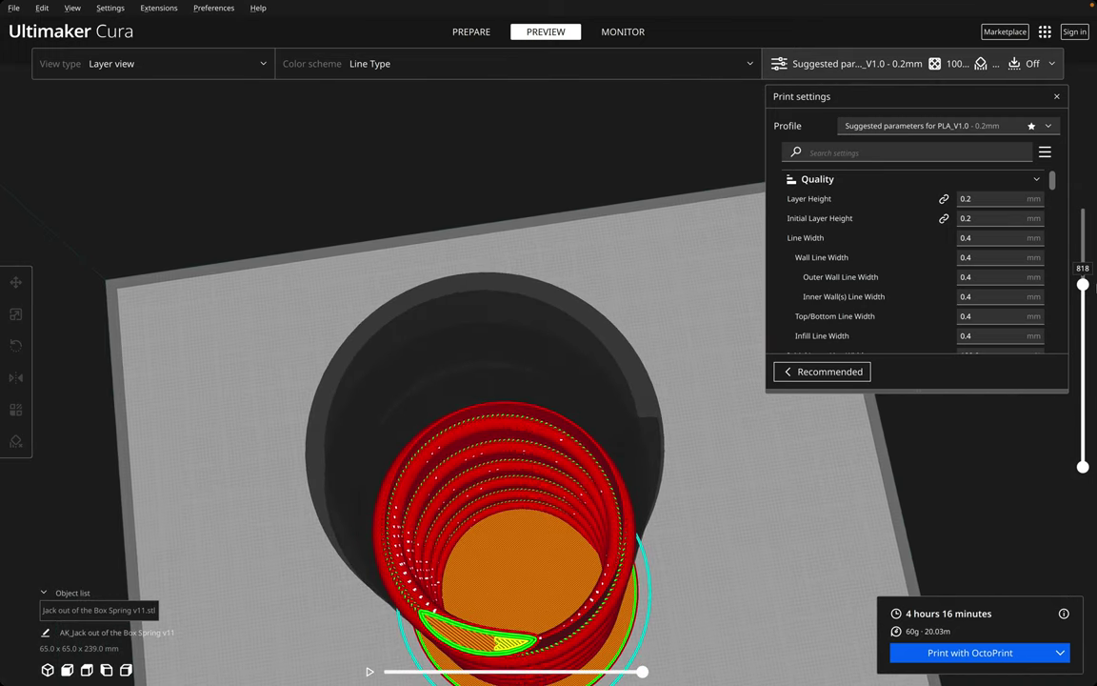
mouse_move(1083, 285)
mouse_down()
mouse_move(1083, 215)
mouse_move(1062, 170)
mouse_up()
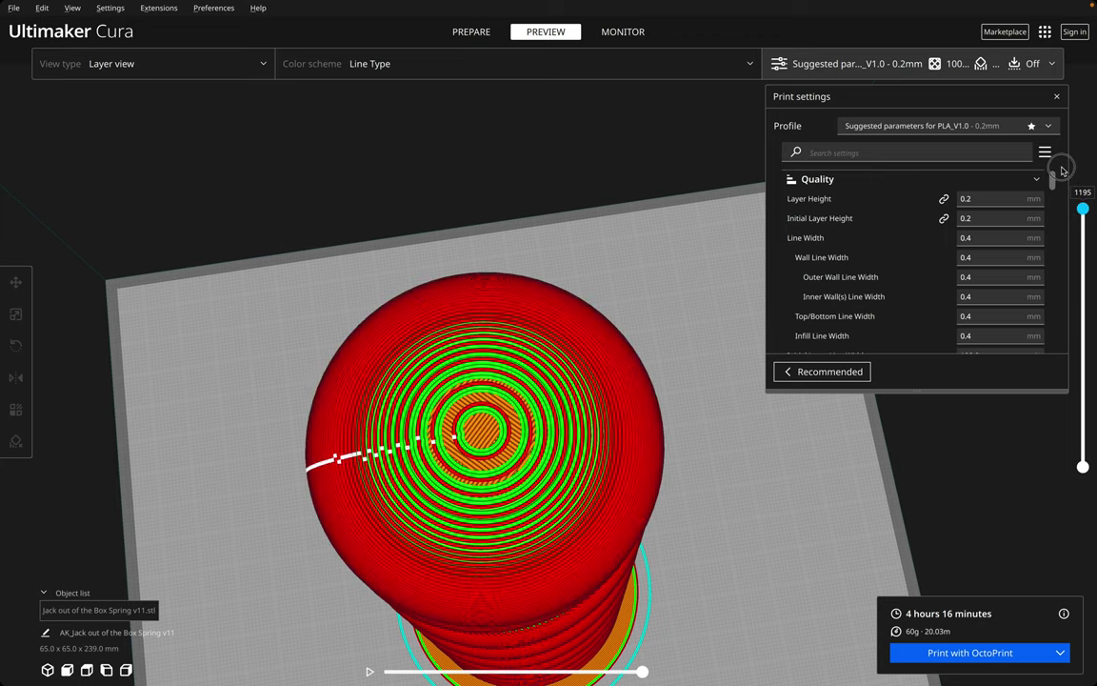
right_drag(882, 533, 882, 443)
scroll(775, 462, down, 2)
scroll(776, 457, down, 1)
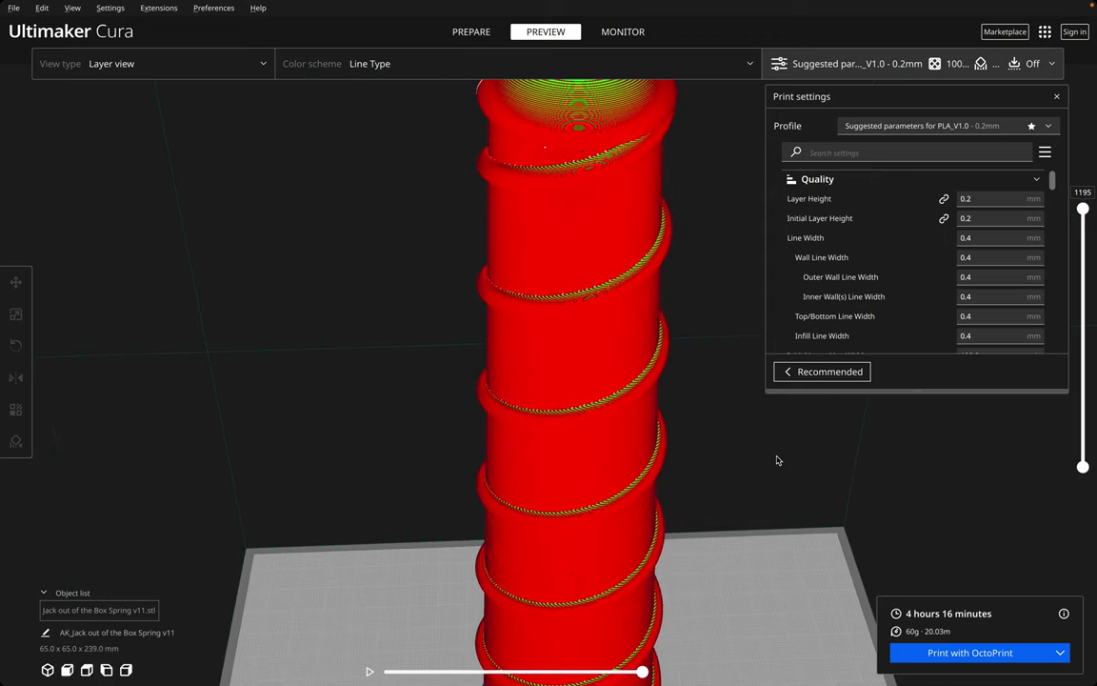
scroll(776, 455, down, 2)
scroll(742, 439, up, 2)
mouse_move(742, 439)
right_down()
mouse_move(721, 433)
mouse_move(735, 455)
right_up()
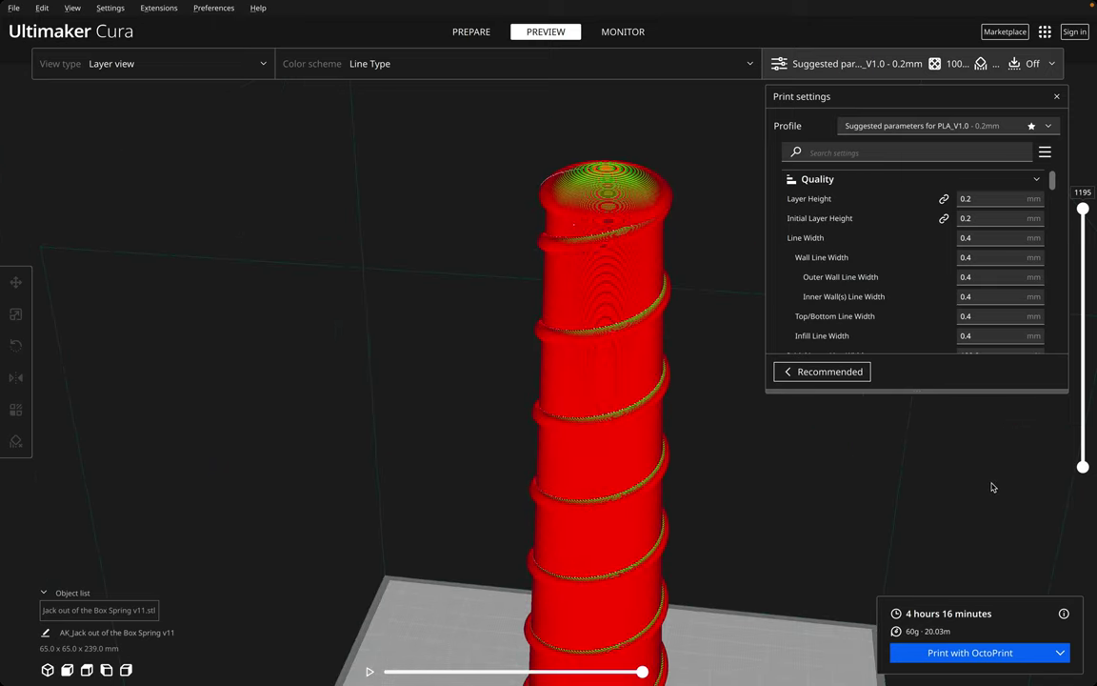
scroll(779, 424, down, 3)
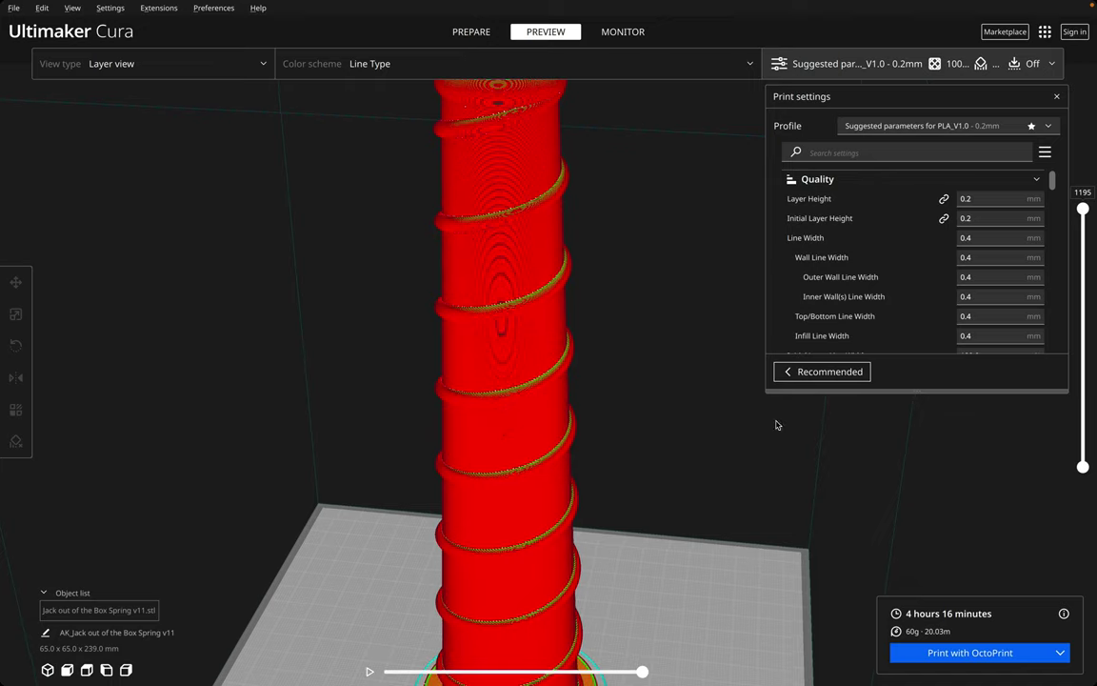